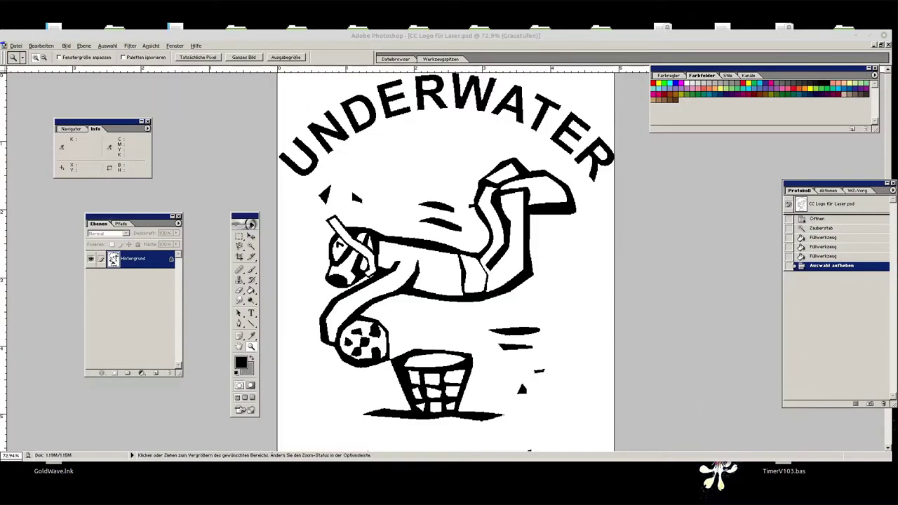
Step: Float the logo document window, centre it, and fit the whole logo in view with Ganzes Bild
{"action": "left_click", "coordinate": [882, 45]}
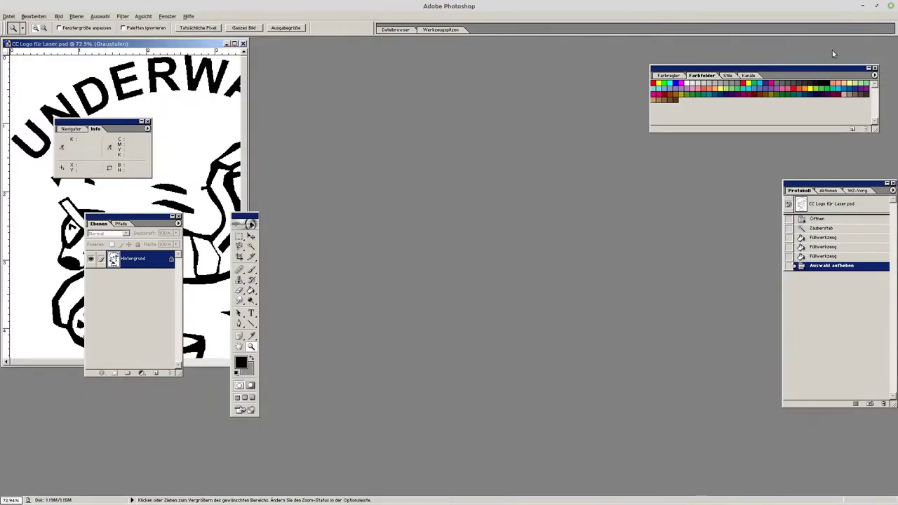
{"action": "left_click_drag", "start_coordinate": [171, 46], "coordinate": [458, 77]}
{"action": "right_click", "coordinate": [436, 235]}
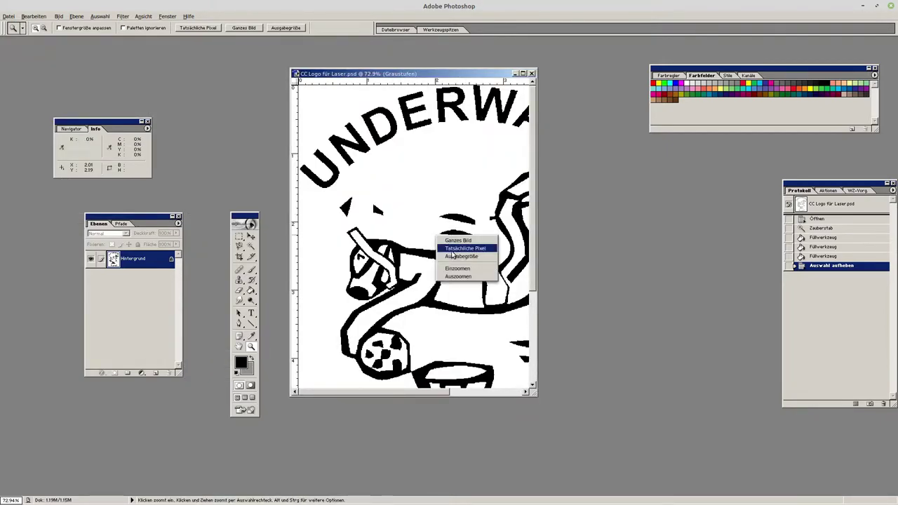
{"action": "left_click", "coordinate": [460, 240]}
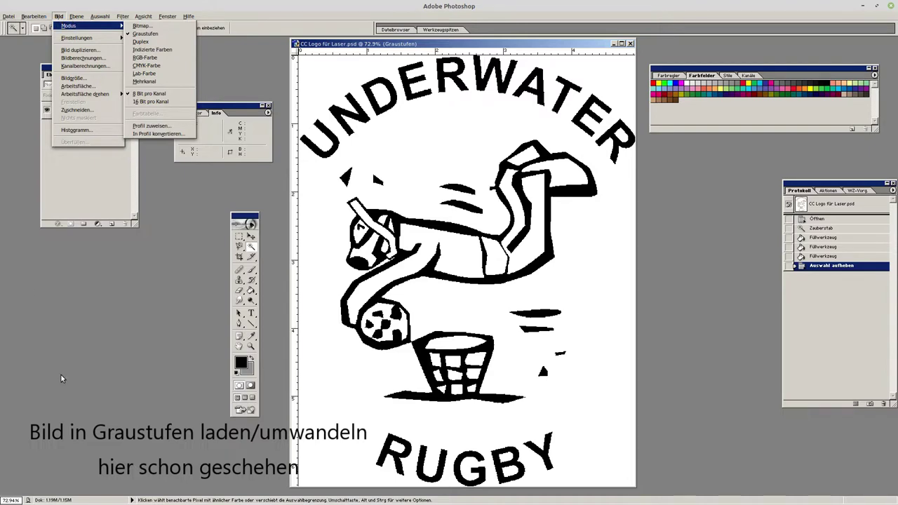
{"action": "left_click", "coordinate": [107, 360]}
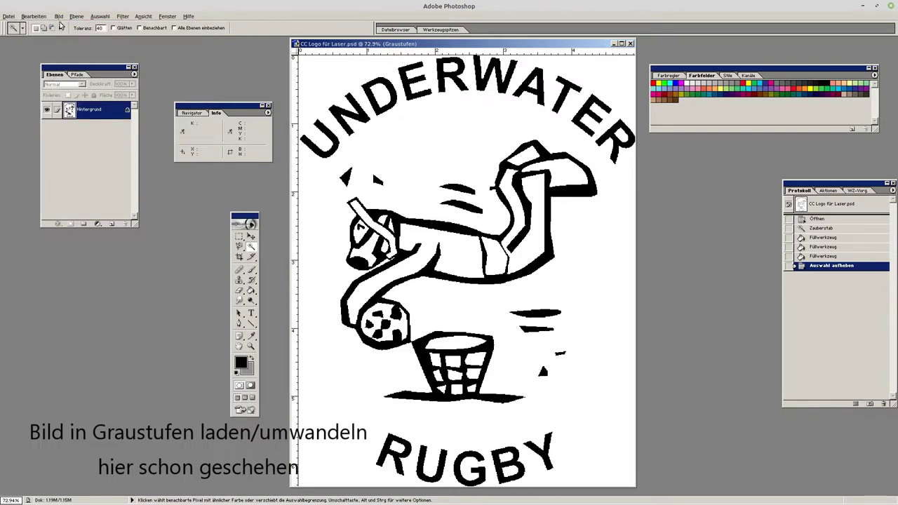
{"action": "left_click", "coordinate": [59, 16]}
{"action": "mouse_move", "coordinate": [68, 26]}
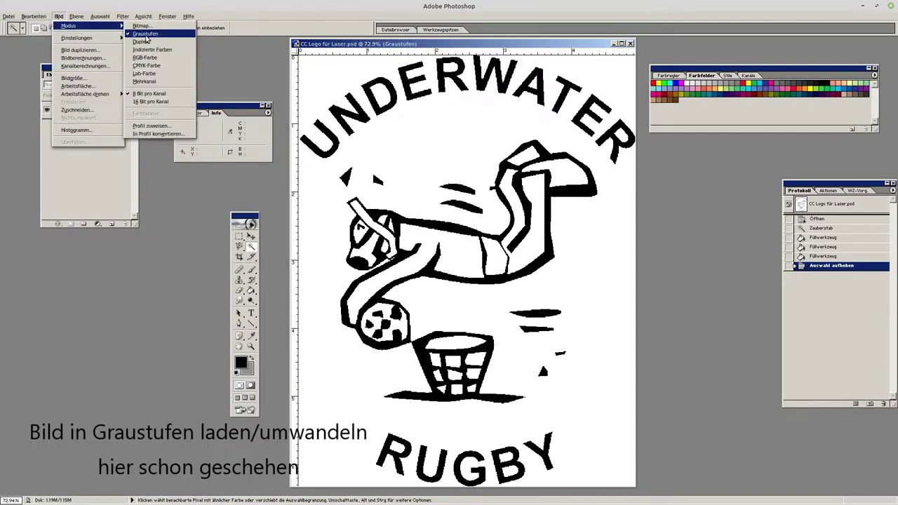
{"action": "left_click", "coordinate": [141, 298]}
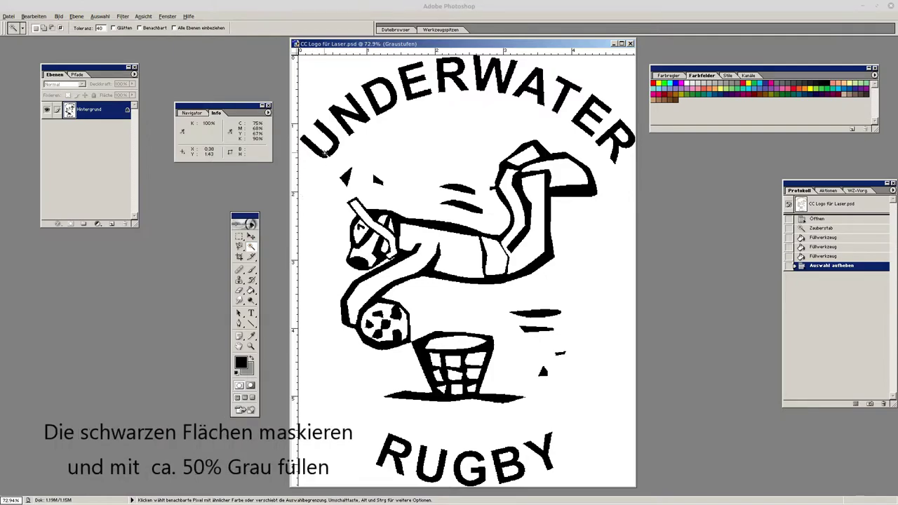
Step: Magic-wand select the logo's black areas and fill them with the mid grey
{"action": "left_click", "coordinate": [326, 155]}
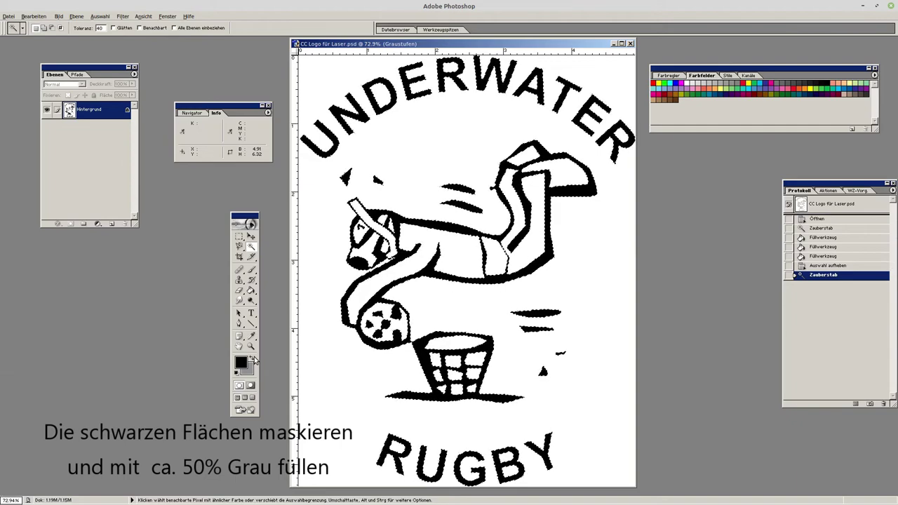
{"action": "left_click", "coordinate": [253, 357]}
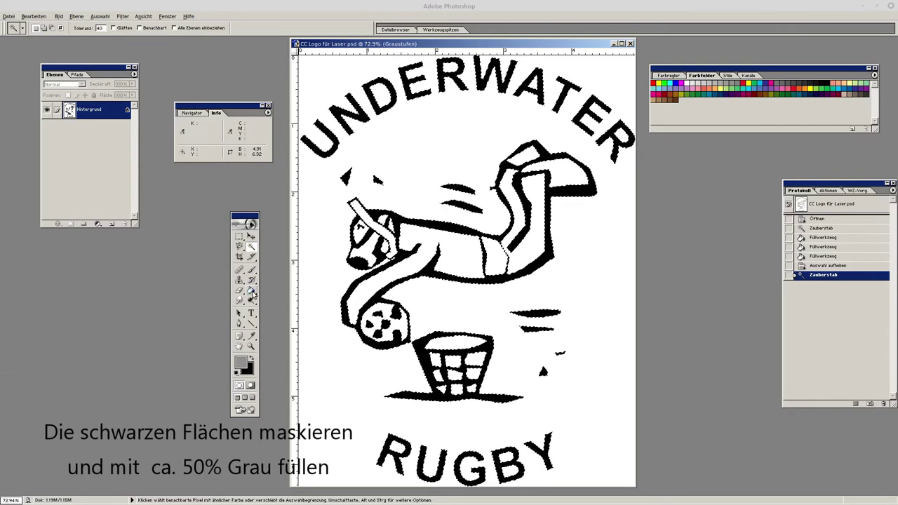
{"action": "left_click", "coordinate": [251, 291]}
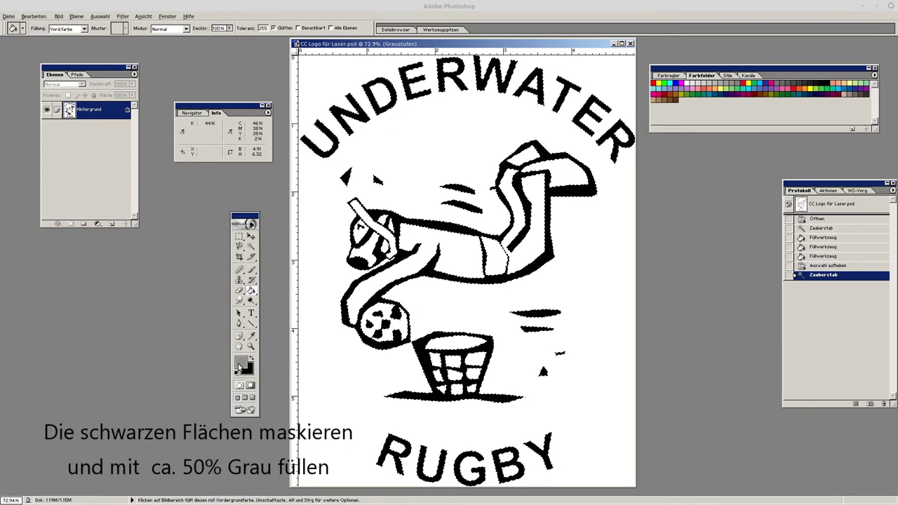
{"action": "left_click", "coordinate": [322, 127]}
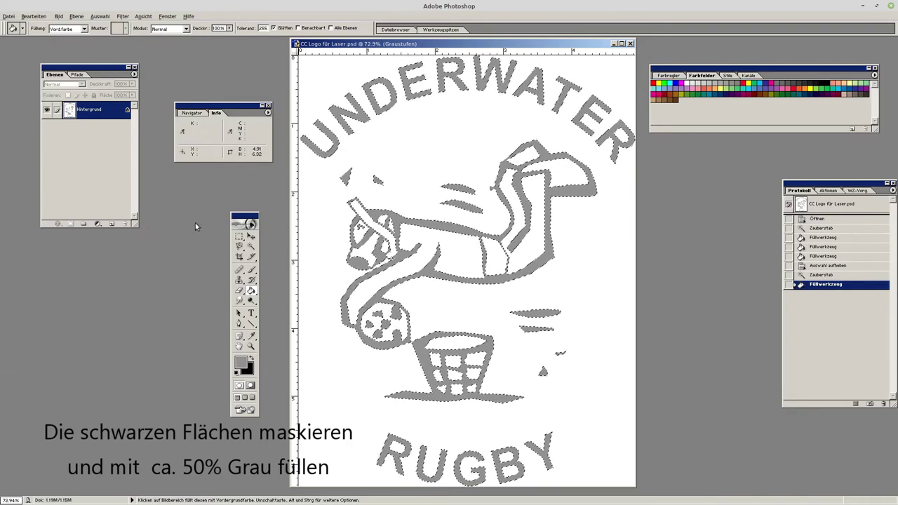
Step: Clear the selection with Auswahl aufheben and switch to the Zoom tool
{"action": "left_click", "coordinate": [100, 16]}
{"action": "left_click", "coordinate": [116, 33]}
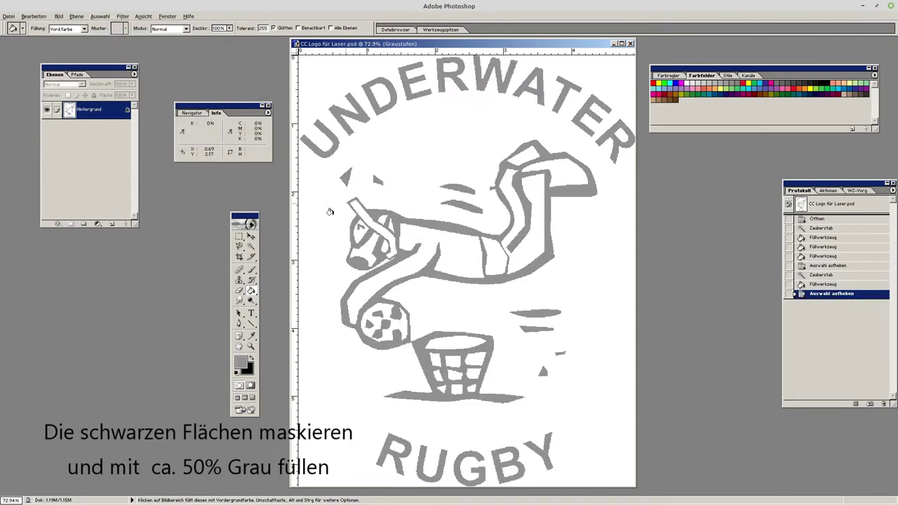
{"action": "left_click", "coordinate": [251, 346]}
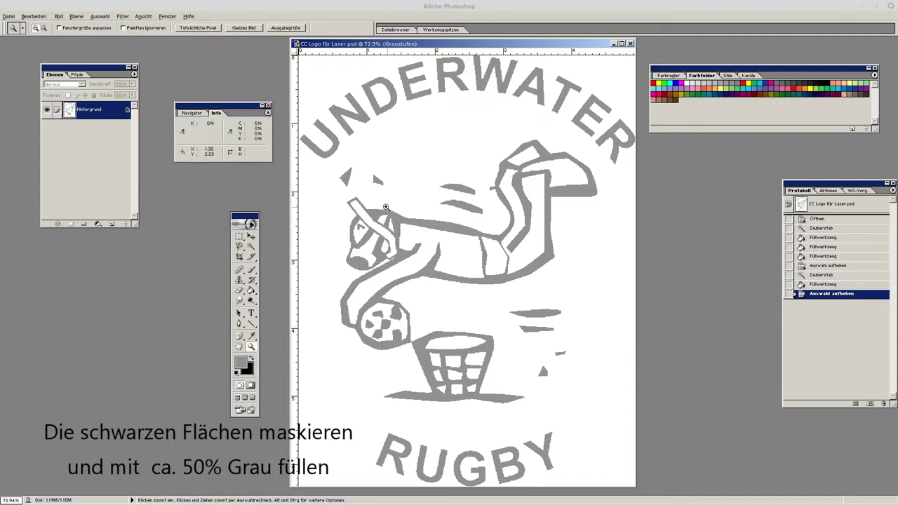
{"action": "left_click_drag", "start_coordinate": [385, 203], "coordinate": [436, 238]}
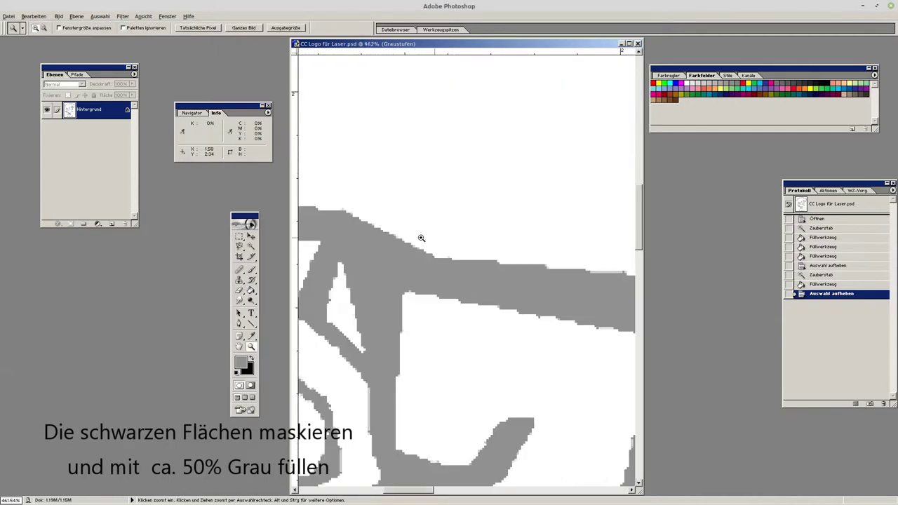
{"action": "left_click_drag", "start_coordinate": [381, 226], "coordinate": [434, 283]}
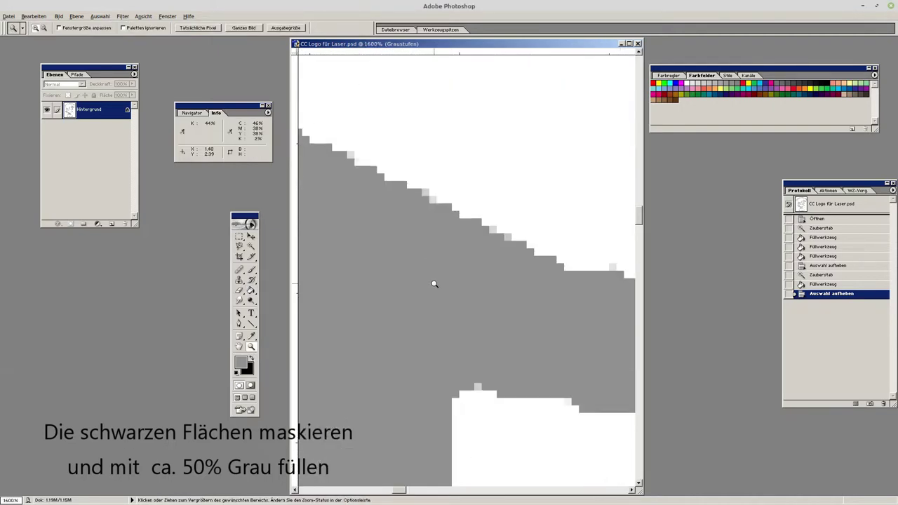
{"action": "right_click", "coordinate": [434, 284]}
{"action": "left_click", "coordinate": [464, 287]}
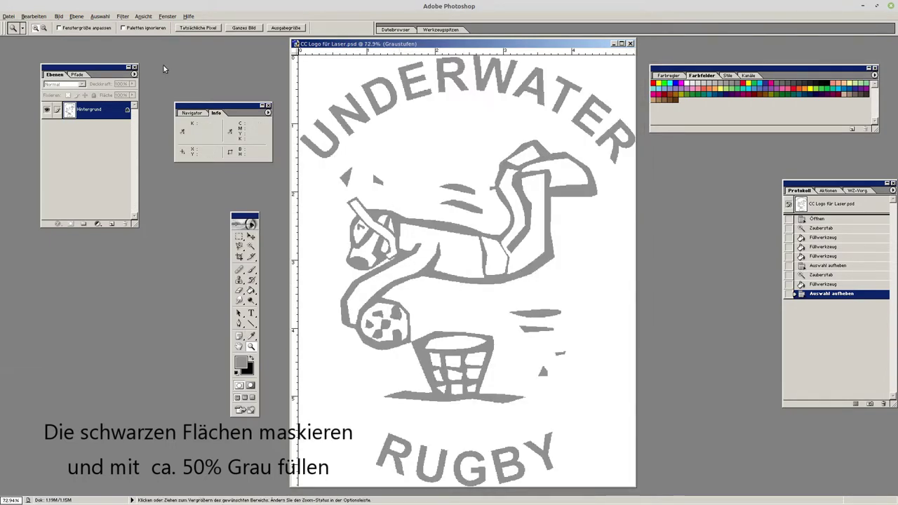
{"action": "left_click", "coordinate": [59, 16]}
{"action": "mouse_move", "coordinate": [69, 25]}
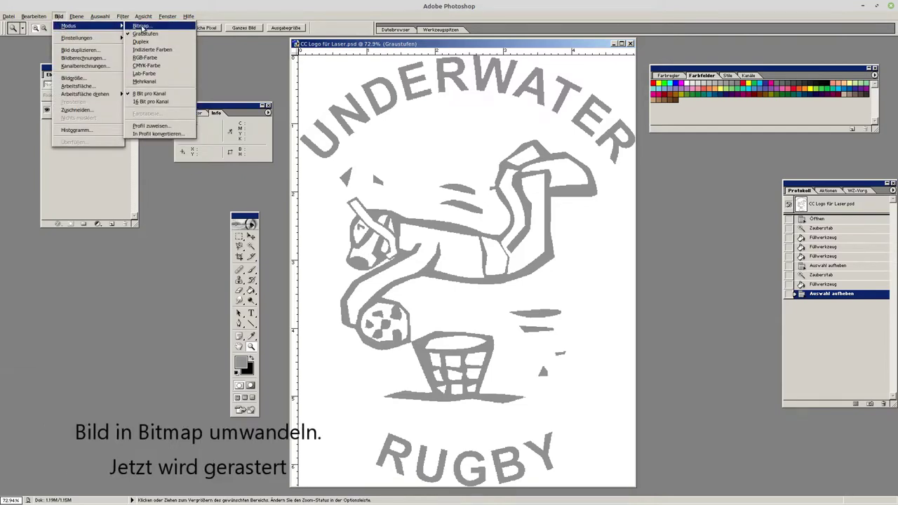
Step: Convert to Bitmap at 600 pixels/inch output using the Rastereinstellung halftone method
{"action": "left_click", "coordinate": [141, 26]}
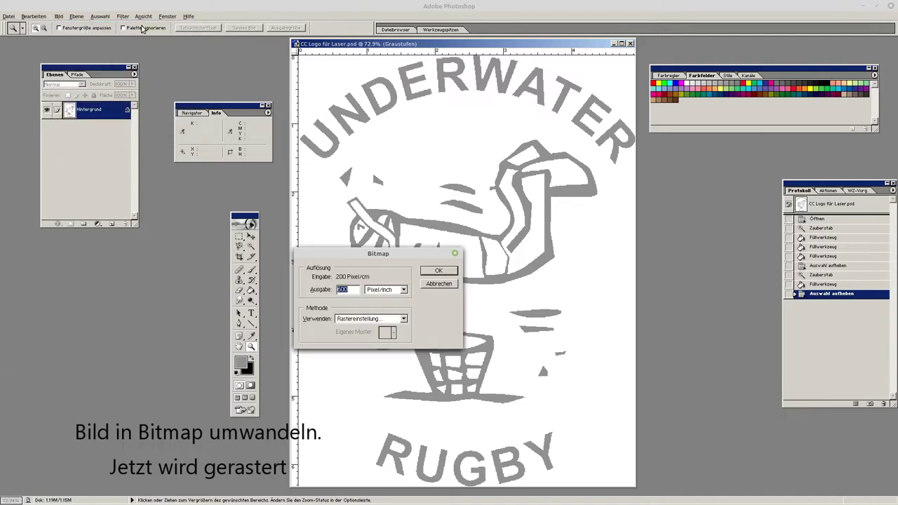
{"action": "left_click", "coordinate": [403, 319]}
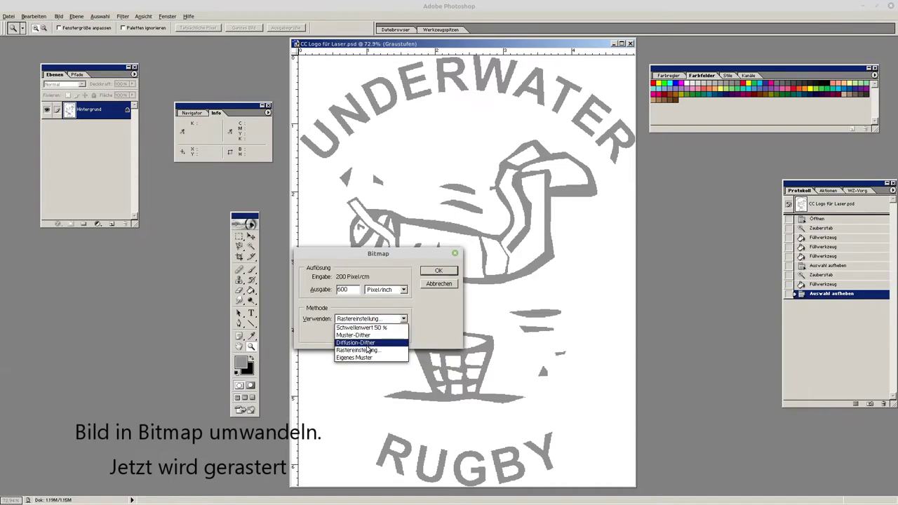
{"action": "left_click", "coordinate": [367, 351]}
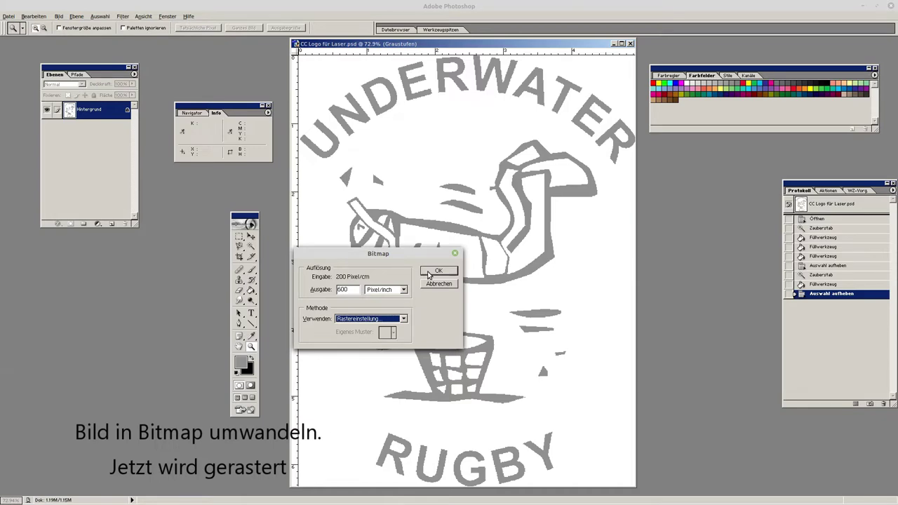
{"action": "left_click", "coordinate": [429, 272]}
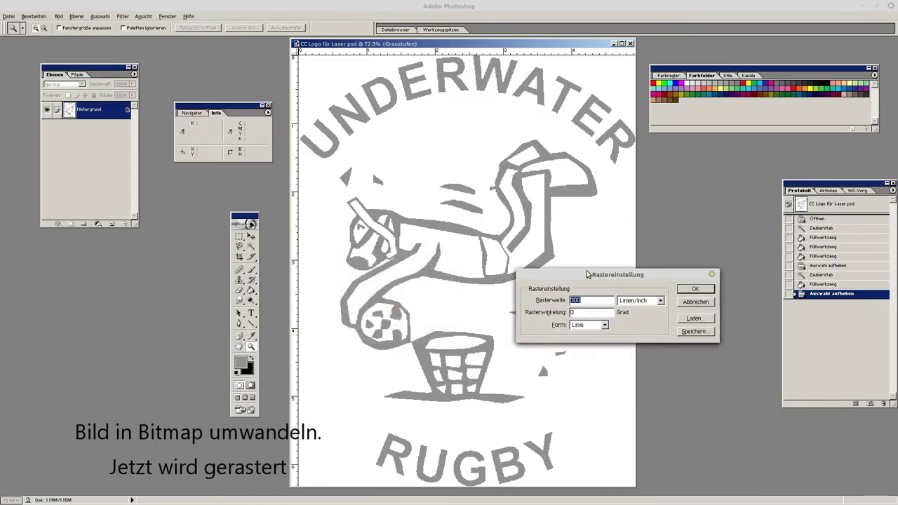
Step: Set the halftone screen to 300 lines/inch, 0° angle, Linie shape, and apply
{"action": "mouse_move", "coordinate": [588, 273]}
{"action": "left_mouse_down"}
{"action": "mouse_move", "coordinate": [403, 237]}
{"action": "mouse_move", "coordinate": [379, 244]}
{"action": "left_mouse_up"}
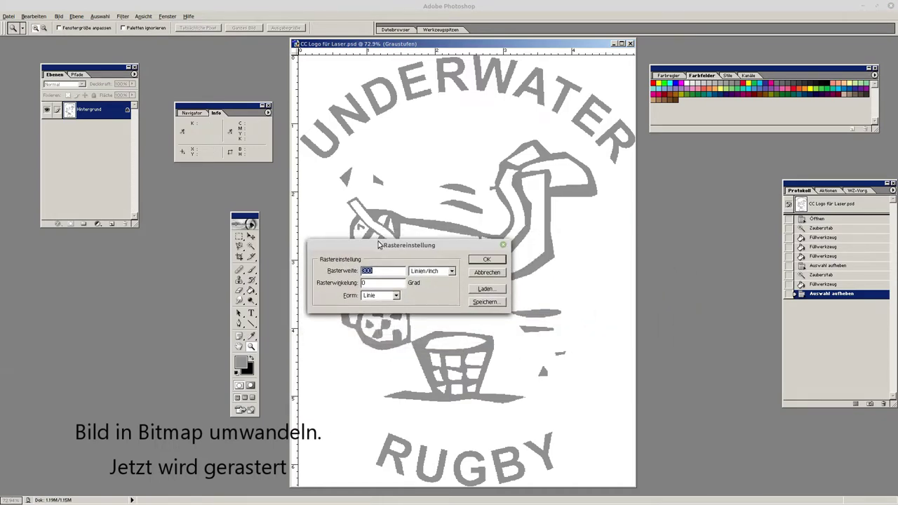
{"action": "left_click", "coordinate": [386, 283]}
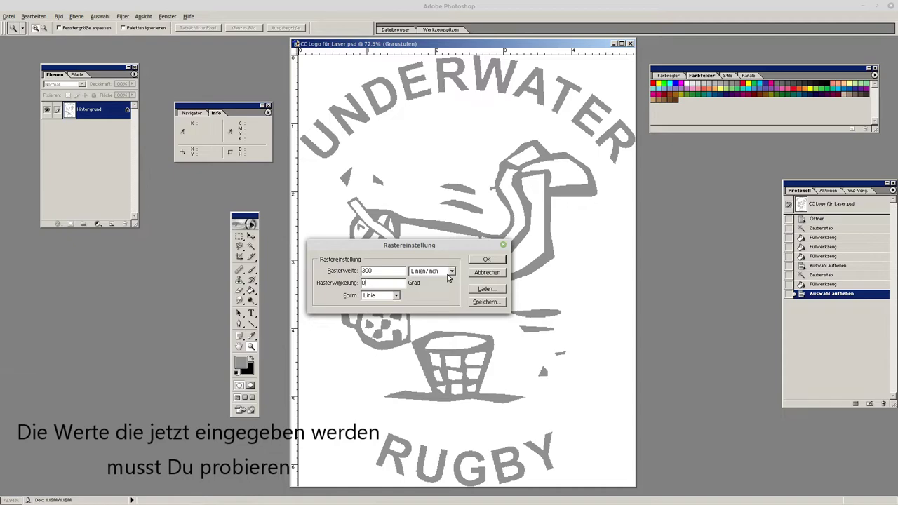
{"action": "left_click", "coordinate": [396, 296]}
{"action": "left_click", "coordinate": [385, 329]}
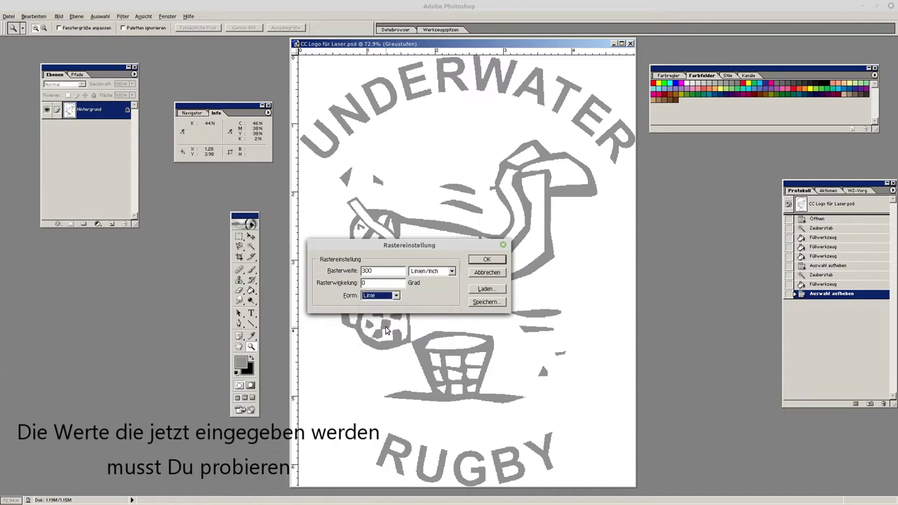
{"action": "left_click", "coordinate": [490, 260]}
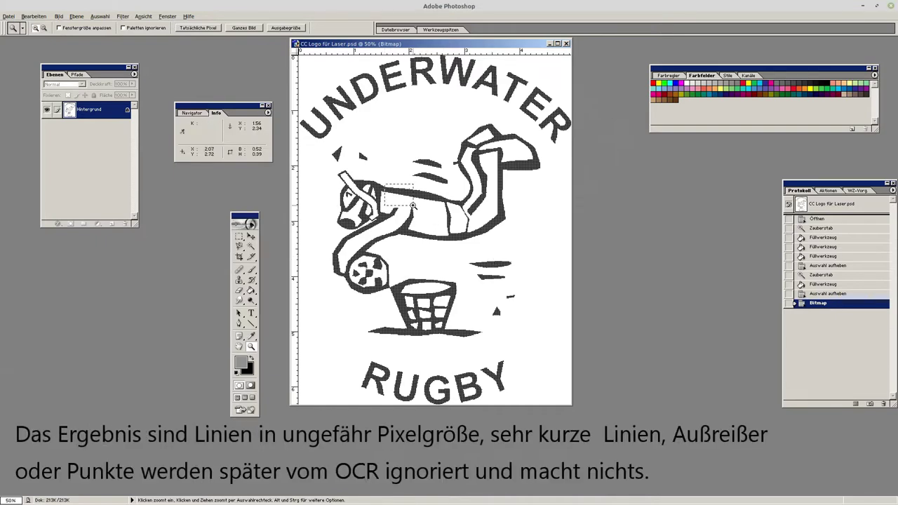
Step: Zoom in on the diver's body to inspect the halftone lines, then fit the whole logo
{"action": "left_click_drag", "start_coordinate": [383, 184], "coordinate": [414, 205]}
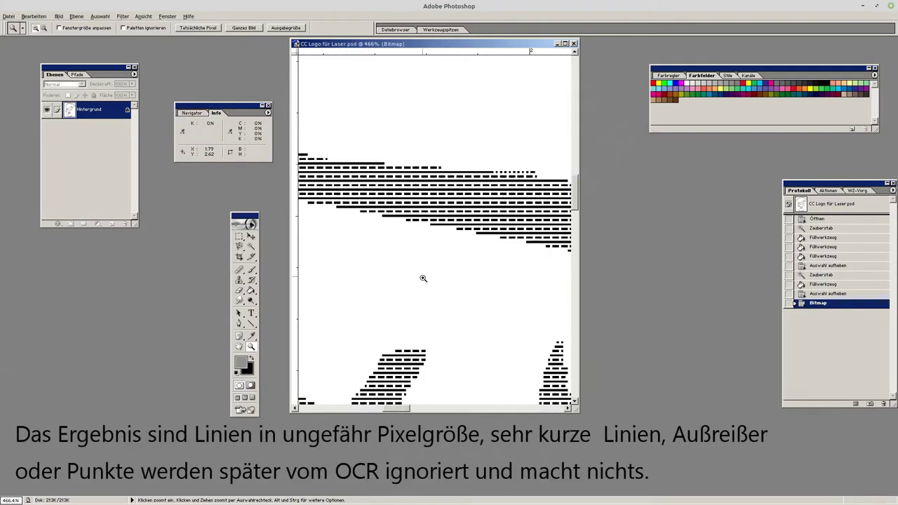
{"action": "right_click", "coordinate": [435, 240]}
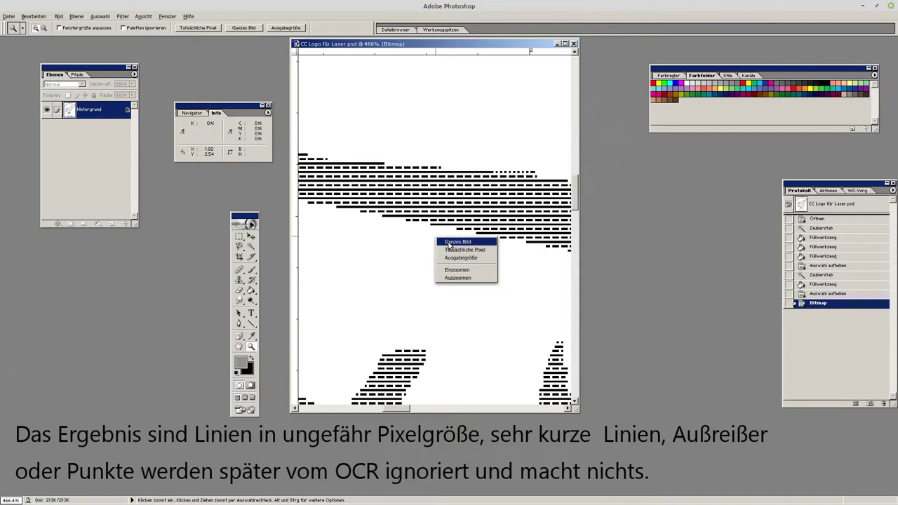
{"action": "left_click", "coordinate": [456, 242]}
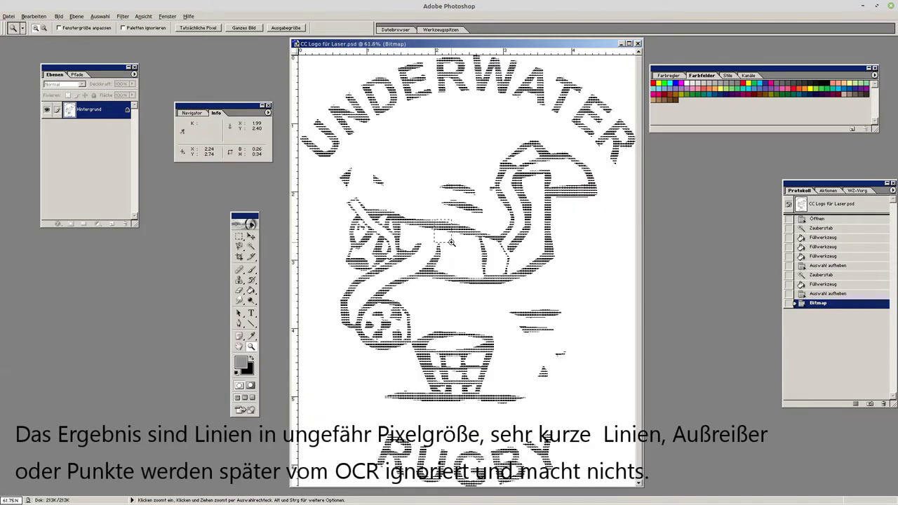
{"action": "left_click_drag", "start_coordinate": [451, 242], "coordinate": [451, 241]}
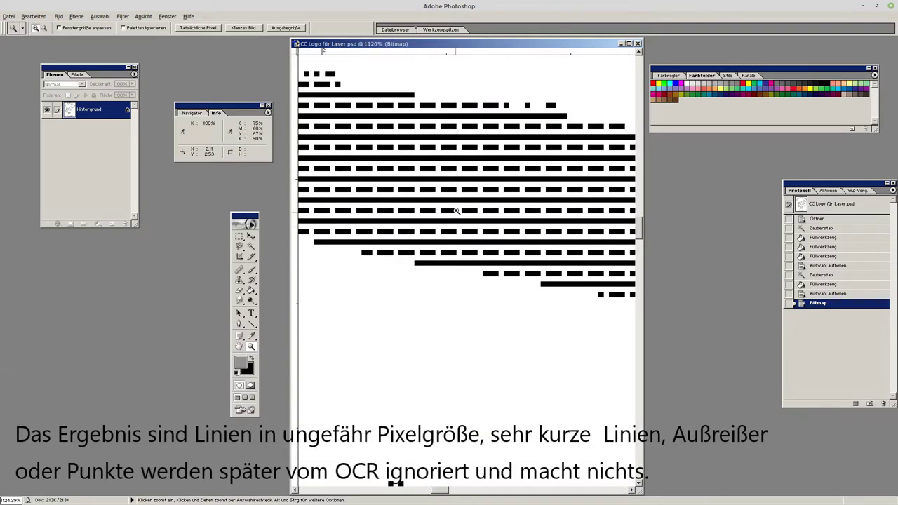
{"action": "right_click", "coordinate": [444, 217]}
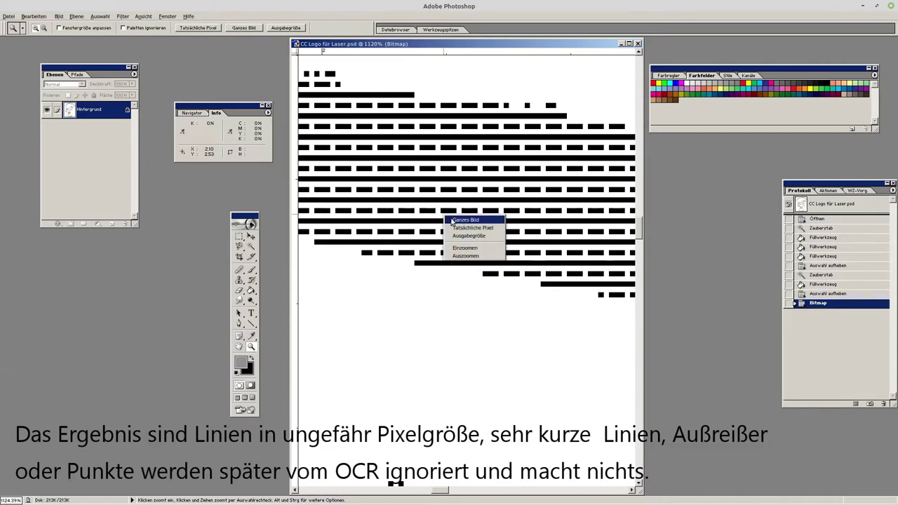
{"action": "left_click", "coordinate": [463, 220]}
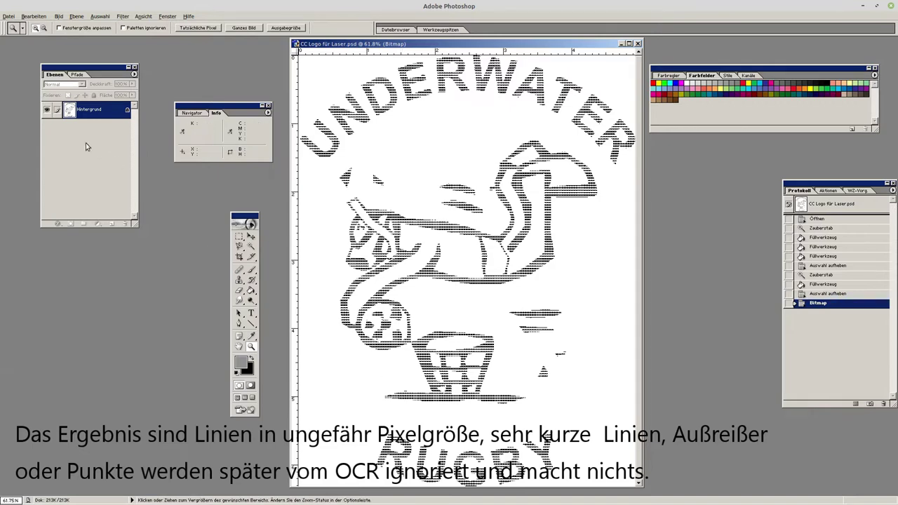
Step: Save a PNG copy named 'CC Logo für Laser.png' via Speichern unter
{"action": "left_click", "coordinate": [7, 16]}
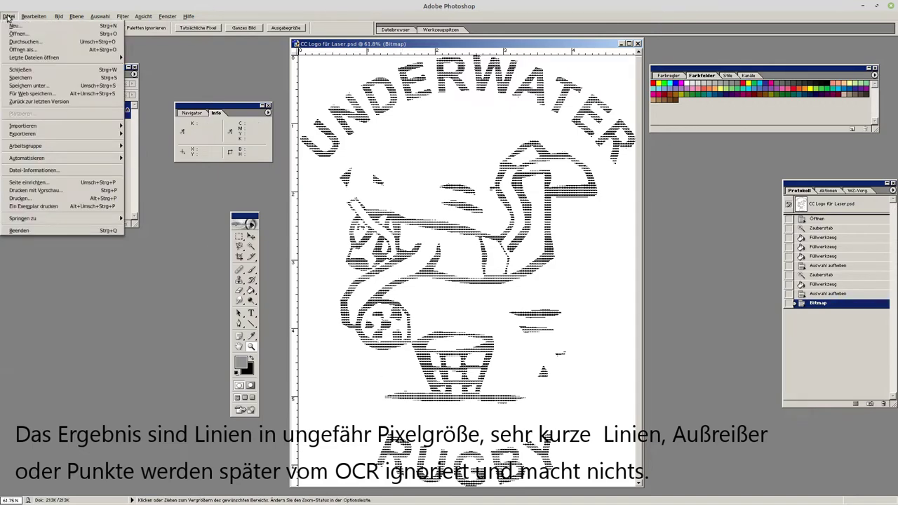
{"action": "left_click", "coordinate": [28, 85]}
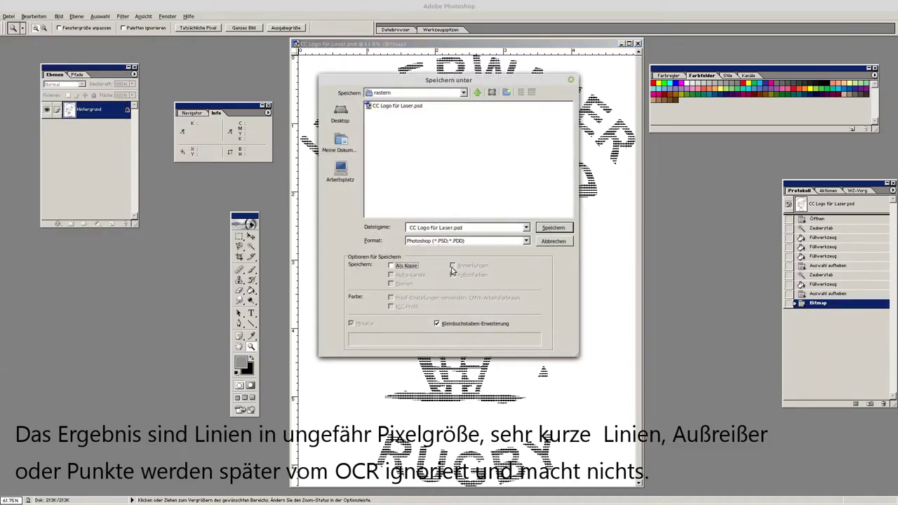
{"action": "left_click", "coordinate": [527, 241]}
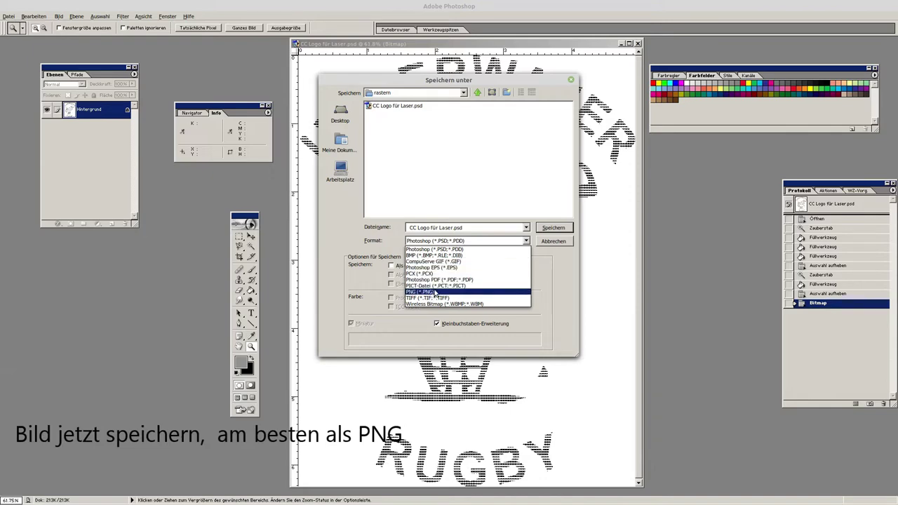
{"action": "left_click", "coordinate": [430, 273]}
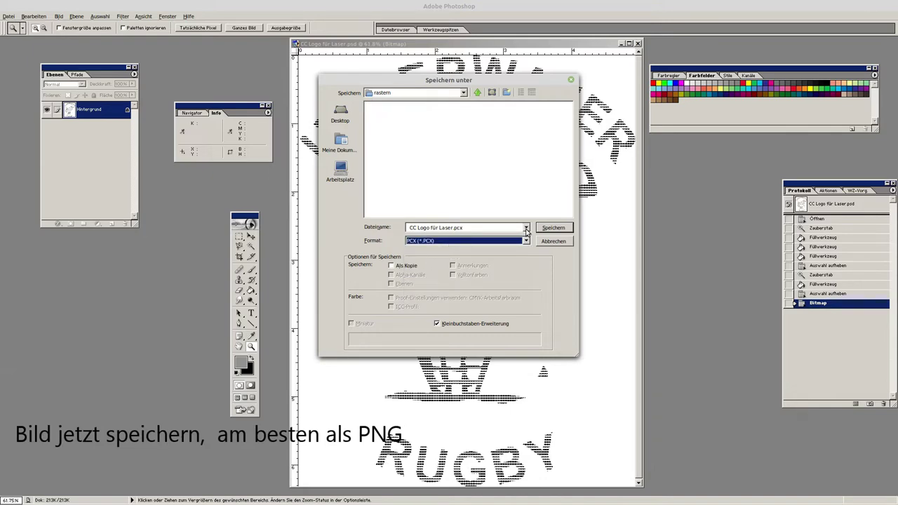
{"action": "left_click", "coordinate": [524, 241]}
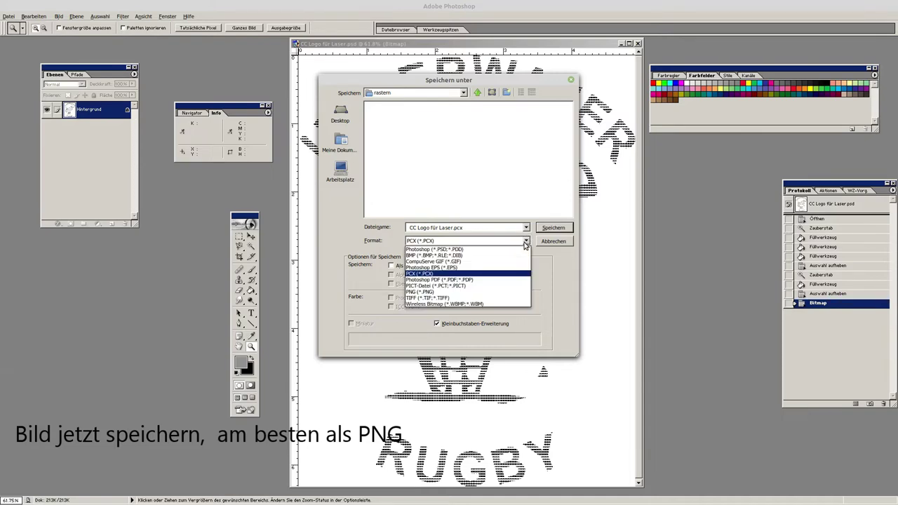
{"action": "left_click", "coordinate": [429, 293]}
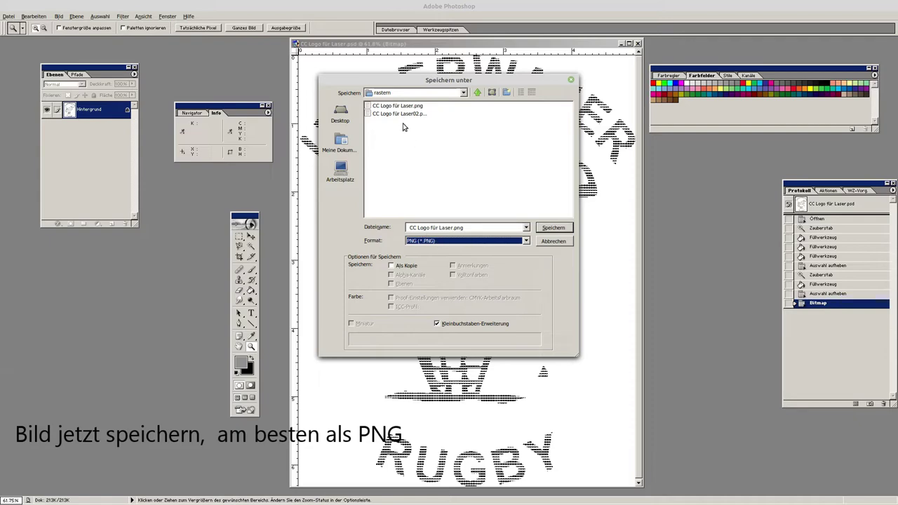
{"action": "left_click", "coordinate": [553, 242]}
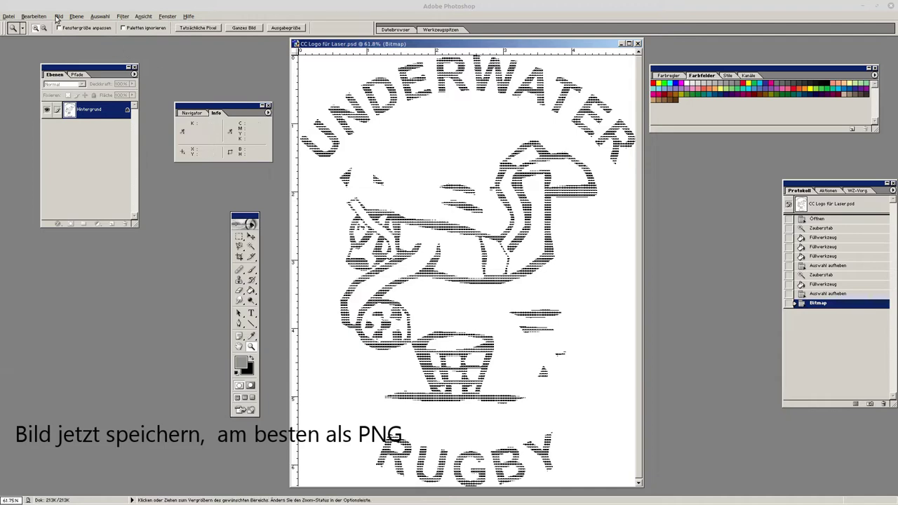
Step: Quit Photoshop via Datei > Beenden, answering Nein to discard PSD changes
{"action": "left_click", "coordinate": [10, 17]}
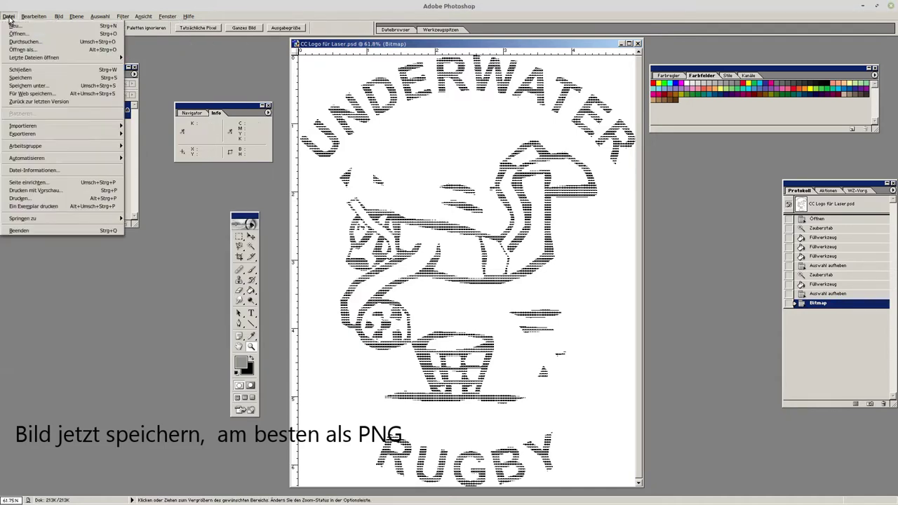
{"action": "left_click", "coordinate": [19, 230]}
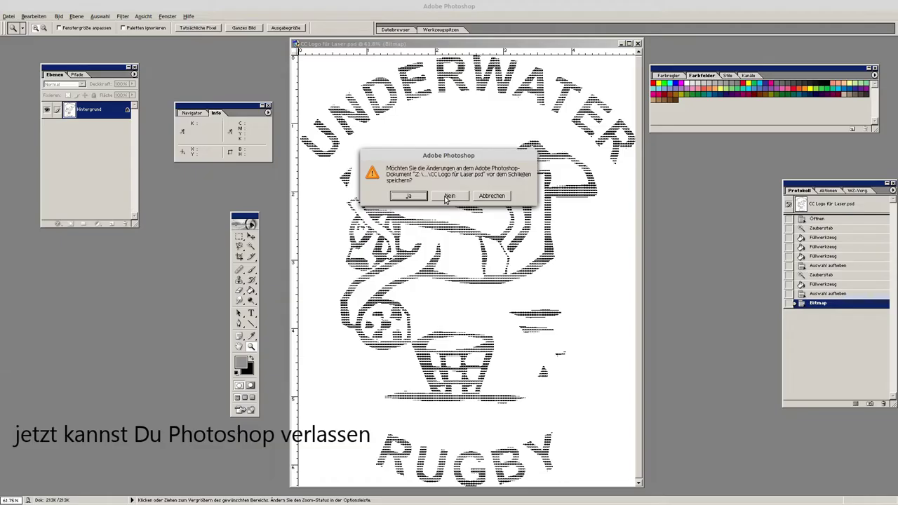
{"action": "left_click", "coordinate": [448, 196]}
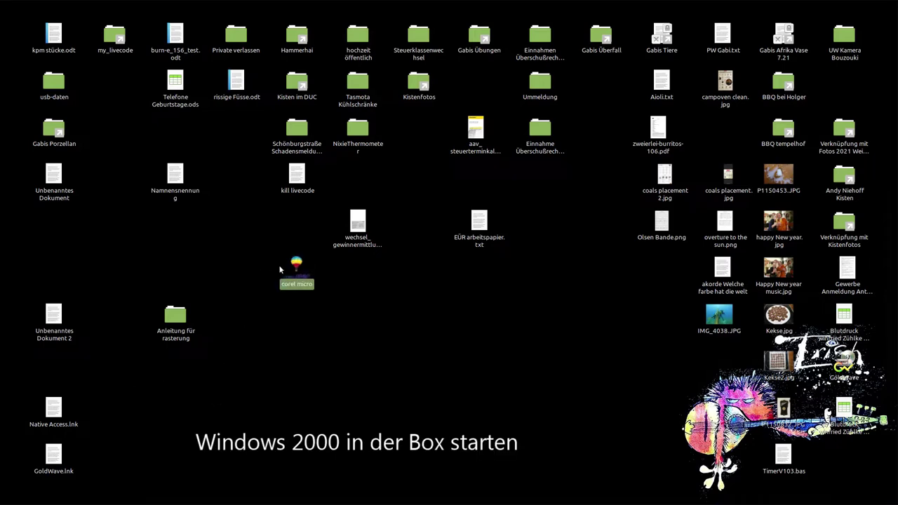
Step: Boot the Windows 2000 virtual machine and select the Corel OCR-TRACE 8 shortcut
{"action": "double_click", "coordinate": [298, 265]}
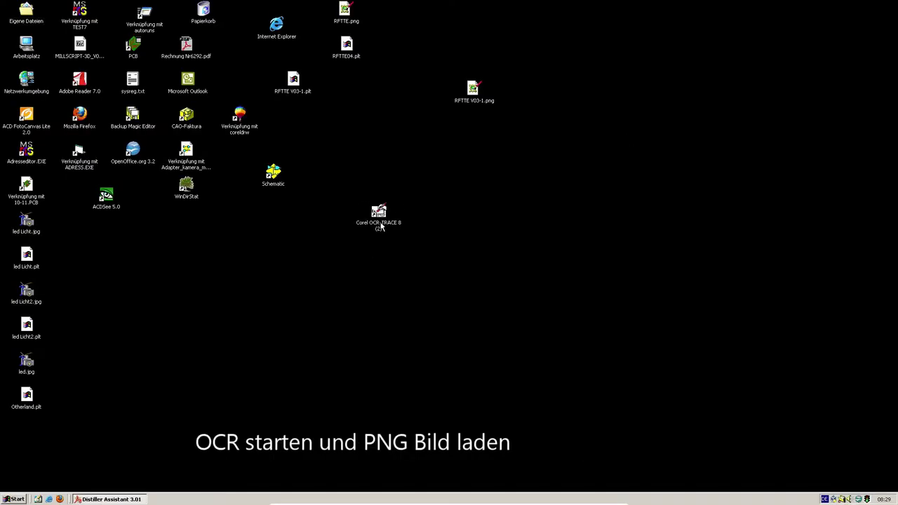
{"action": "left_click", "coordinate": [380, 219]}
Step: Launch Corel OCR-Trace 8 and open CC Logo für Laser.png via Datei > Öffnen
{"action": "double_click", "coordinate": [379, 217]}
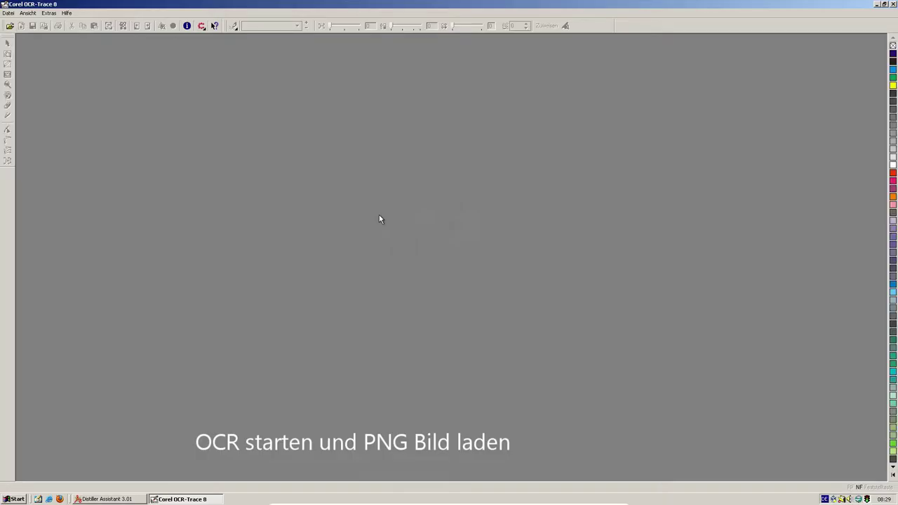
{"action": "left_click", "coordinate": [5, 13]}
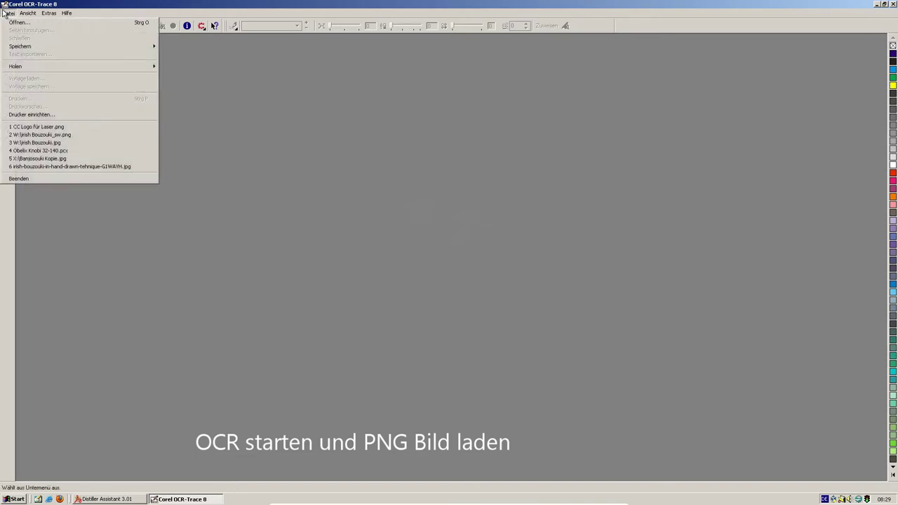
{"action": "left_click", "coordinate": [13, 27]}
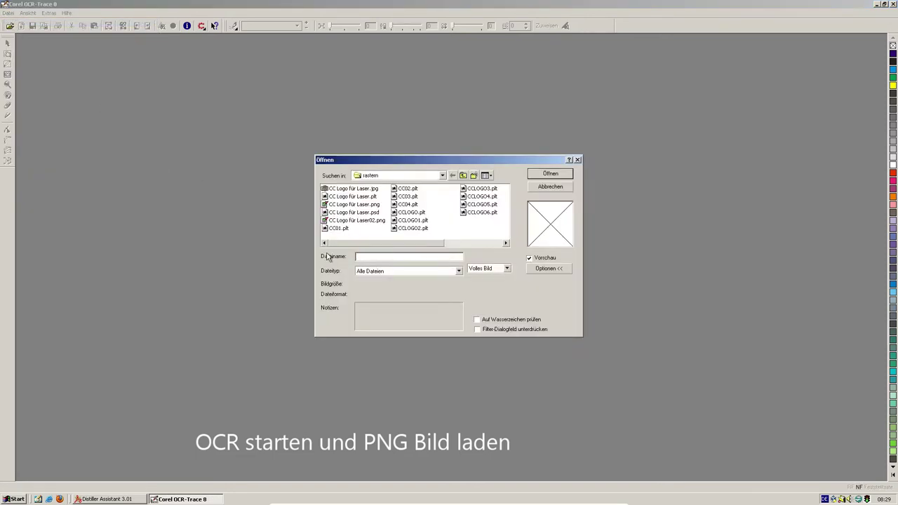
{"action": "left_click", "coordinate": [366, 205]}
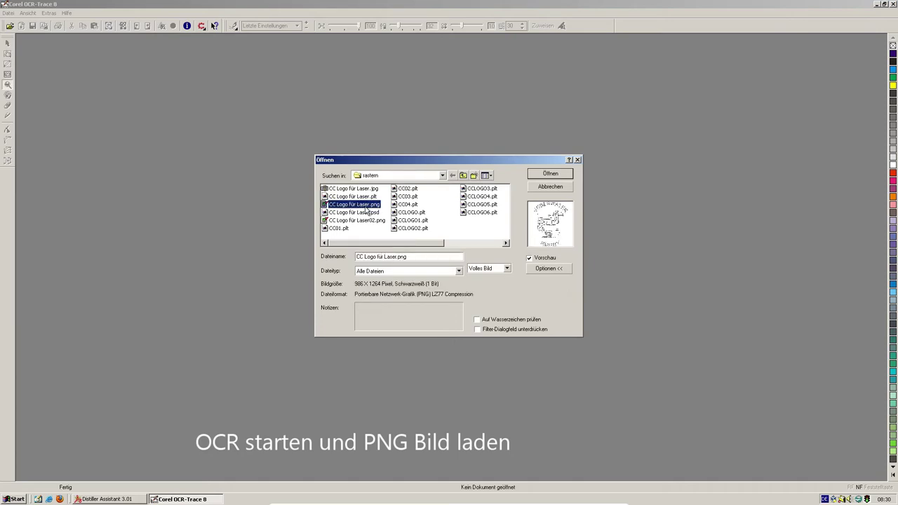
{"action": "left_click", "coordinate": [551, 174]}
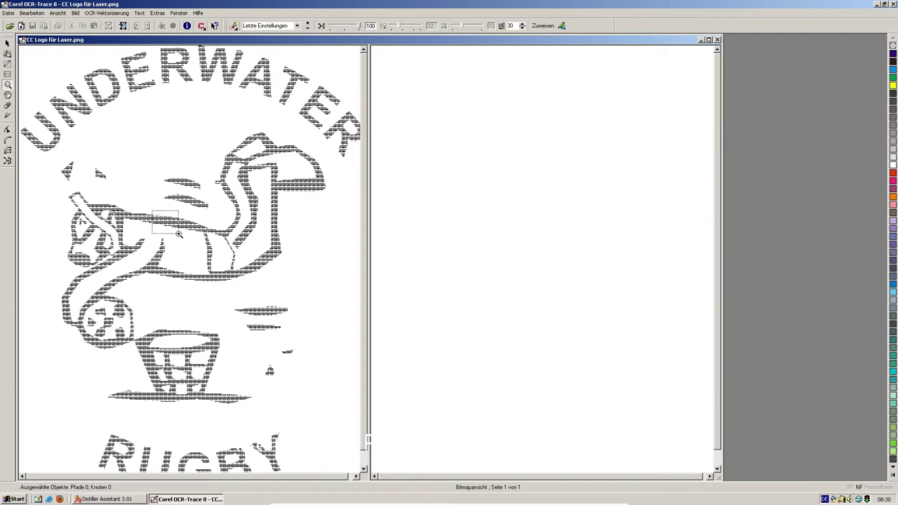
Step: Zoom in on the bitmap's dashed pixel lines, then zoom out twice to the full logo
{"action": "left_click", "coordinate": [242, 224]}
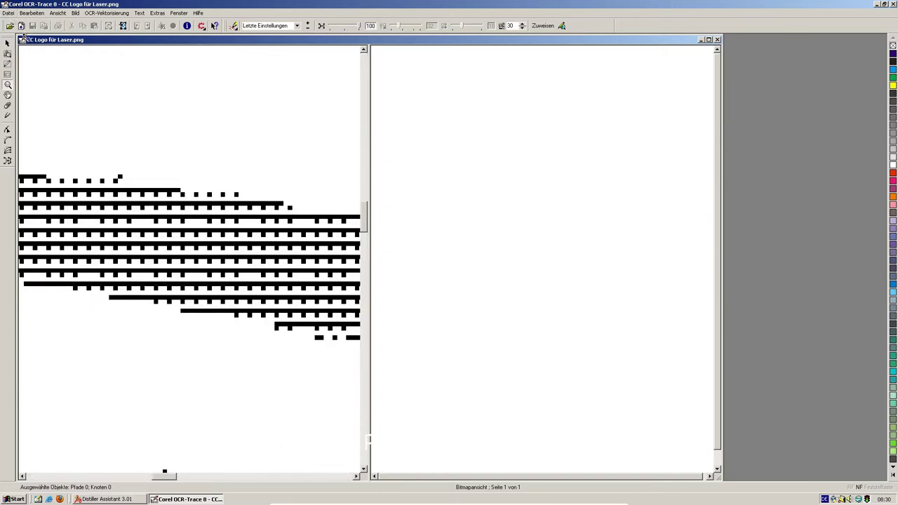
{"action": "right_click", "coordinate": [131, 139]}
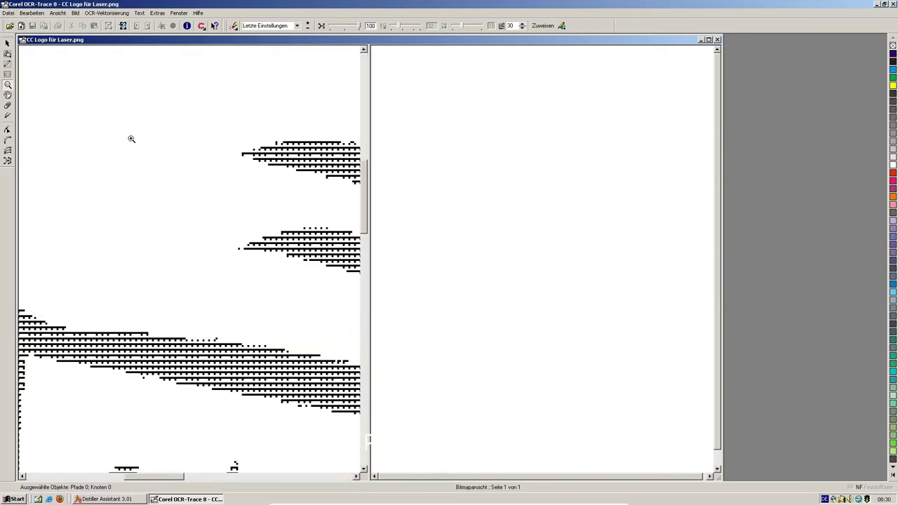
{"action": "right_click", "coordinate": [131, 139]}
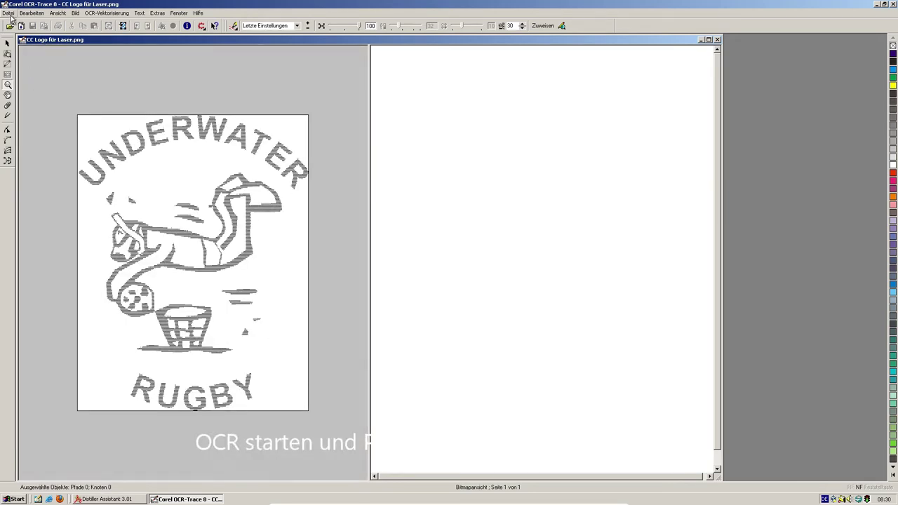
Step: Choose Mittellinie (centerline) from the trace-method flyout beside Umriß
{"action": "left_click", "coordinate": [235, 28]}
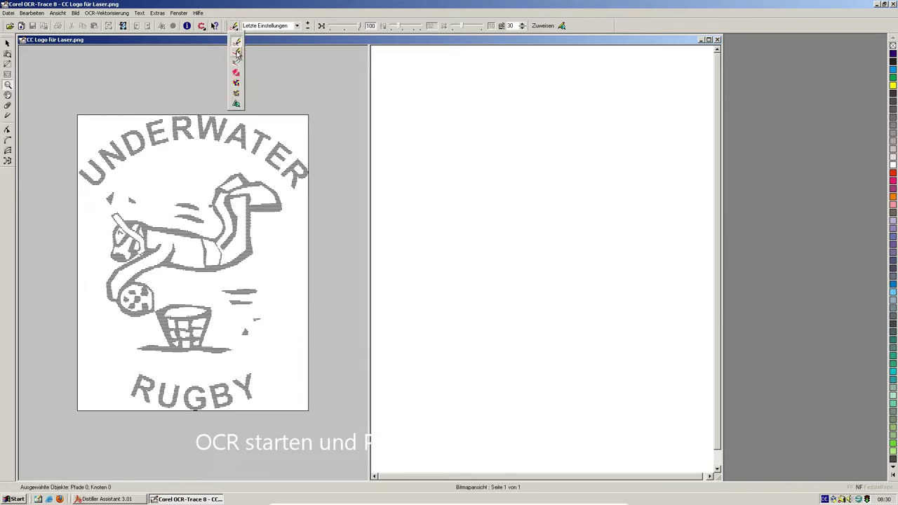
{"action": "left_click", "coordinate": [237, 54]}
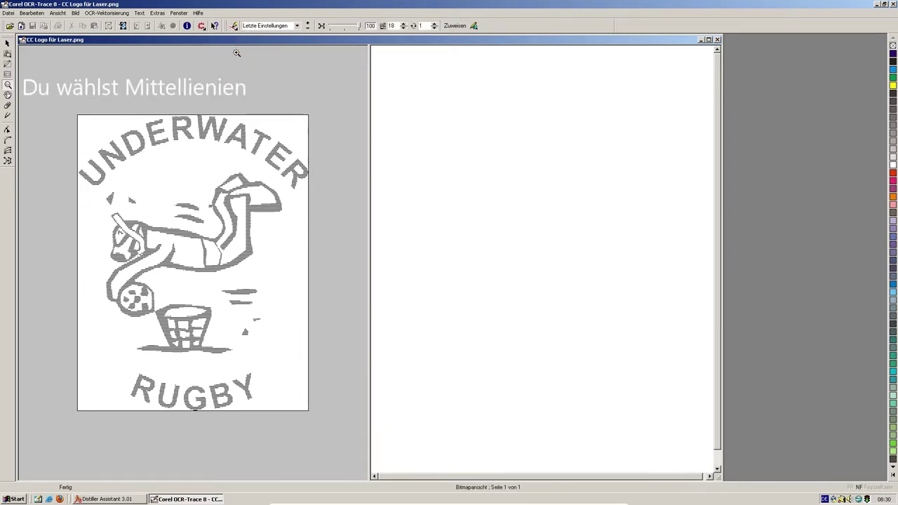
{"action": "left_click", "coordinate": [236, 29]}
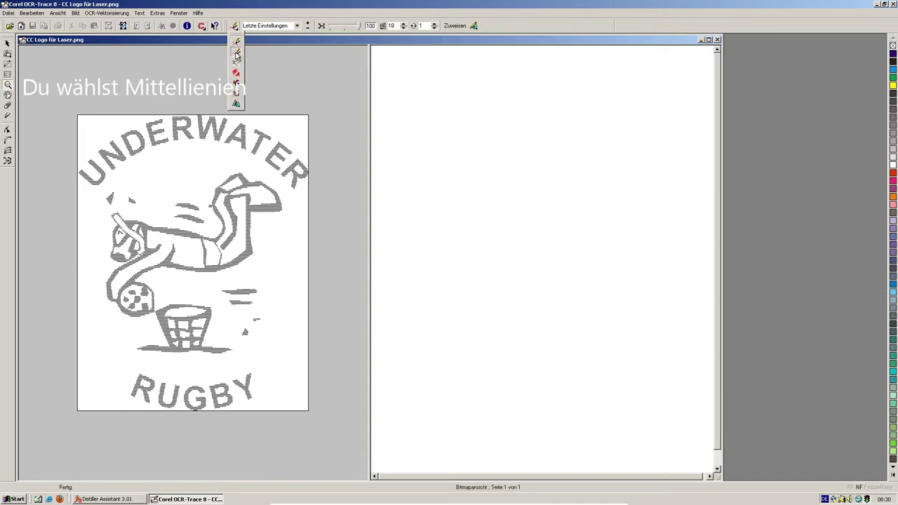
{"action": "left_click", "coordinate": [236, 54]}
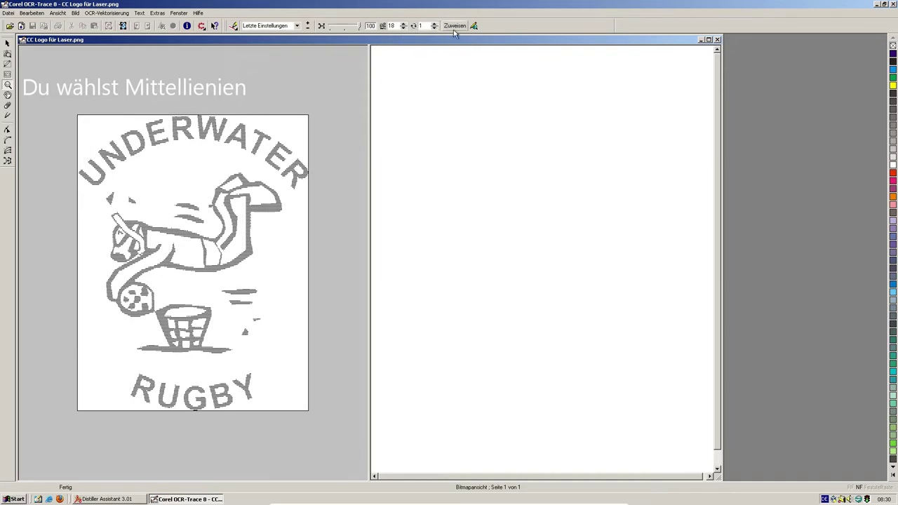
Step: Trace the logo into vectors, inspect the traced lines and the diver's head, then open Datei
{"action": "left_click", "coordinate": [456, 26]}
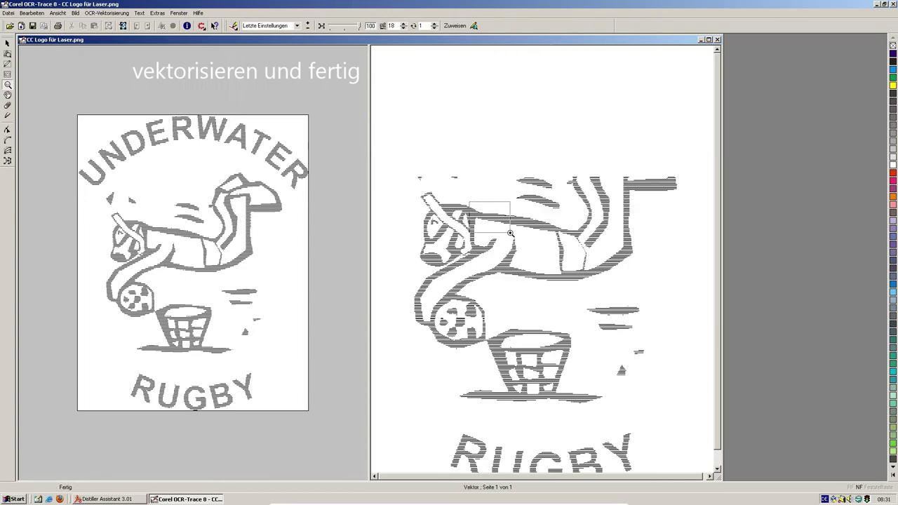
{"action": "left_click", "coordinate": [529, 295]}
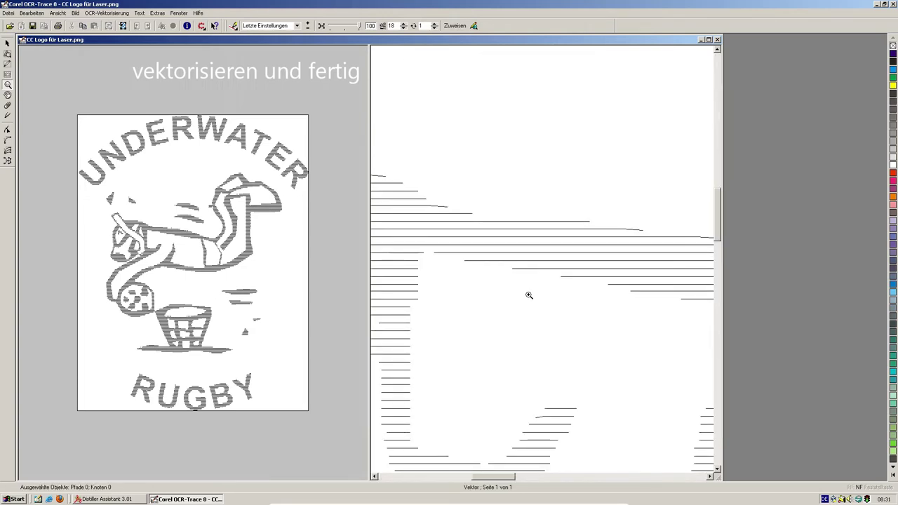
{"action": "right_click", "coordinate": [503, 258]}
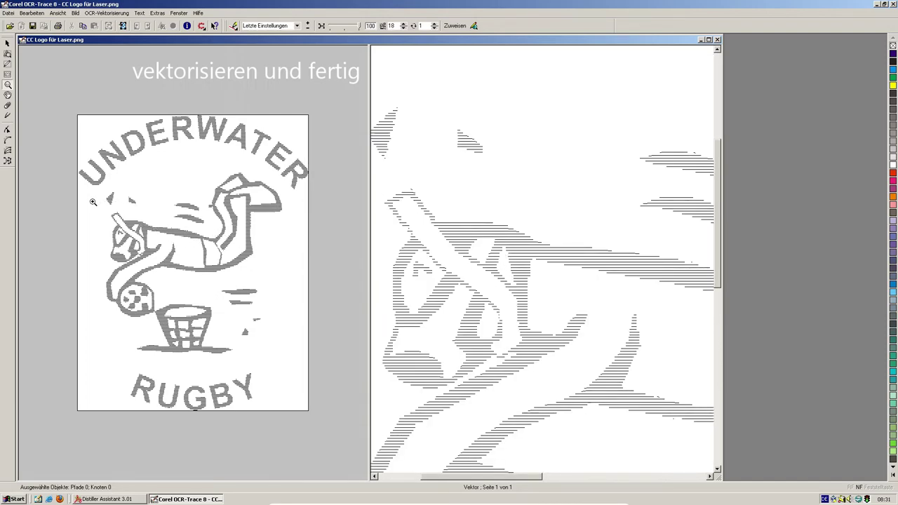
{"action": "left_click_drag", "start_coordinate": [93, 201], "coordinate": [162, 272]}
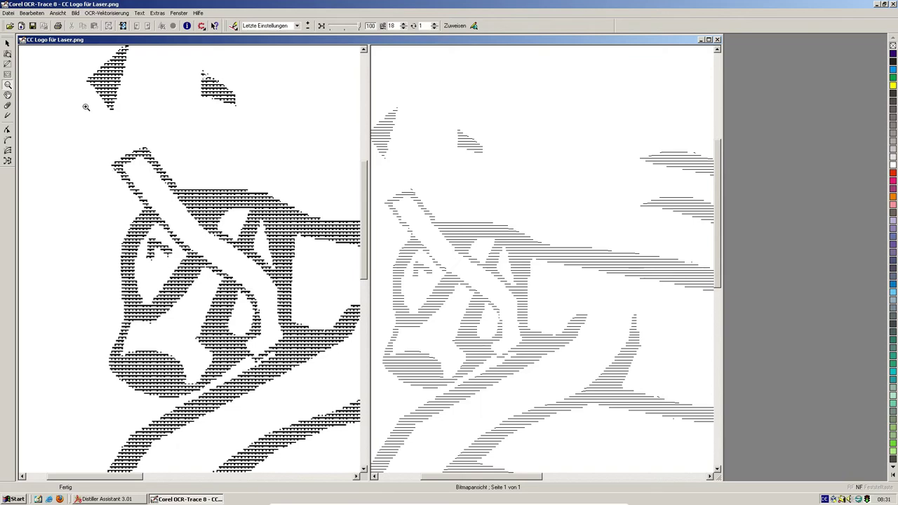
{"action": "left_click", "coordinate": [9, 13]}
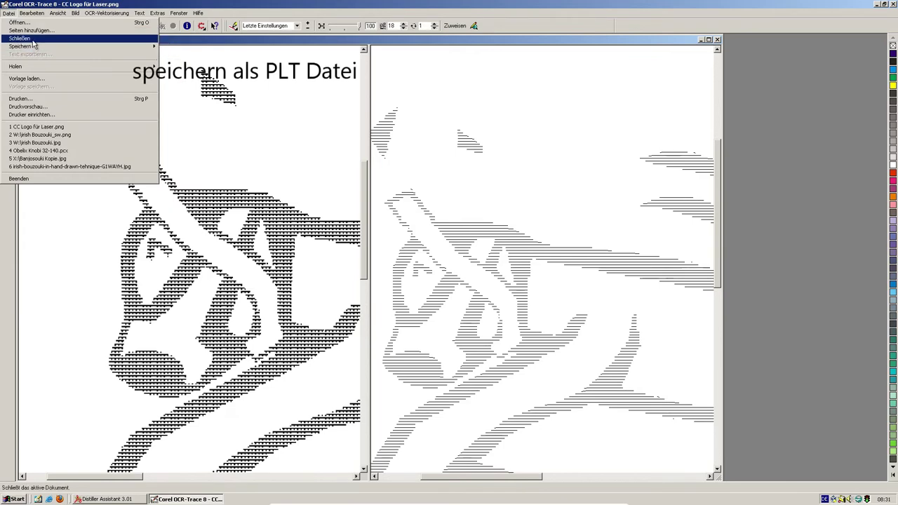
{"action": "mouse_move", "coordinate": [28, 45]}
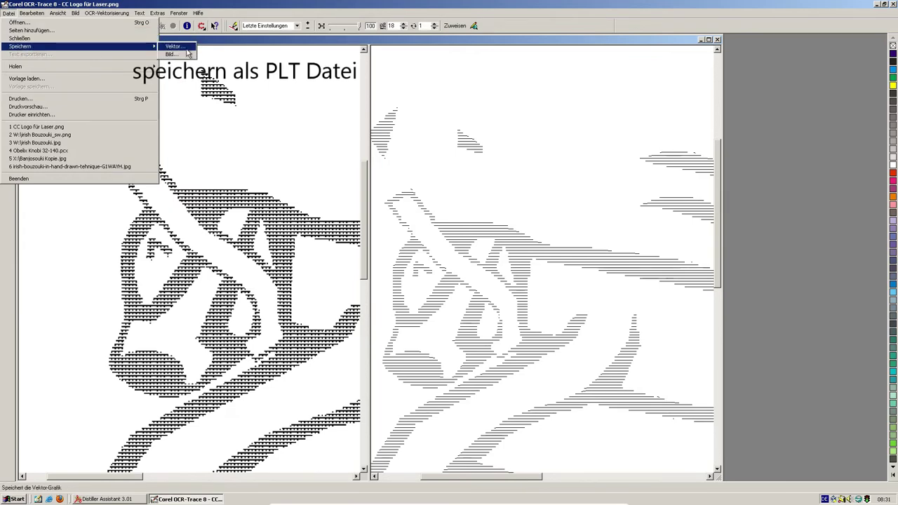
Step: Save the traced logo as HPGL plotter file Logo.plt in the rastern folder
{"action": "left_click", "coordinate": [187, 47]}
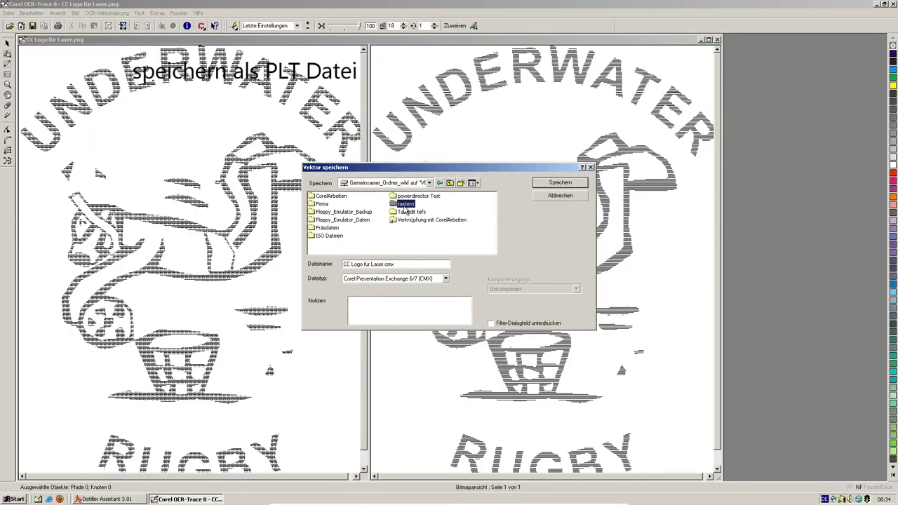
{"action": "double_click", "coordinate": [401, 203]}
{"action": "left_click", "coordinate": [445, 279]}
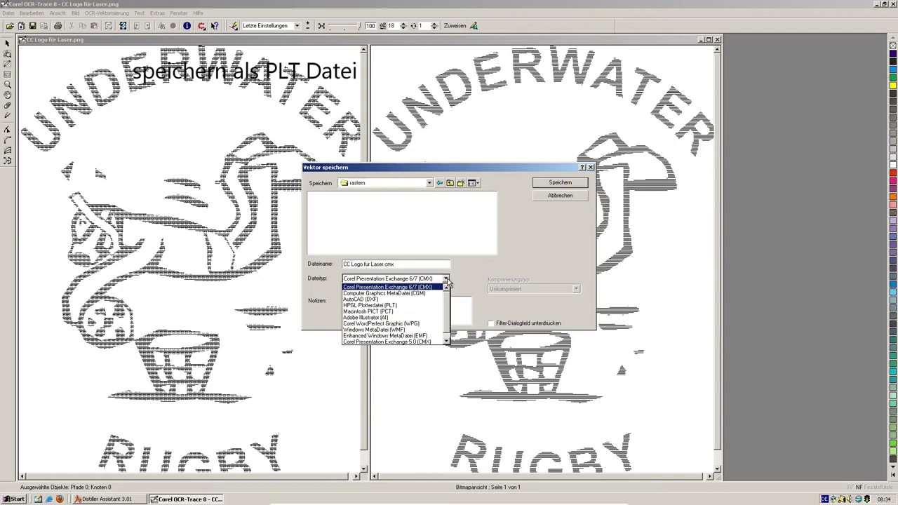
{"action": "scroll", "coordinate": [411, 319], "scroll_direction": "down", "scroll_amount": 1}
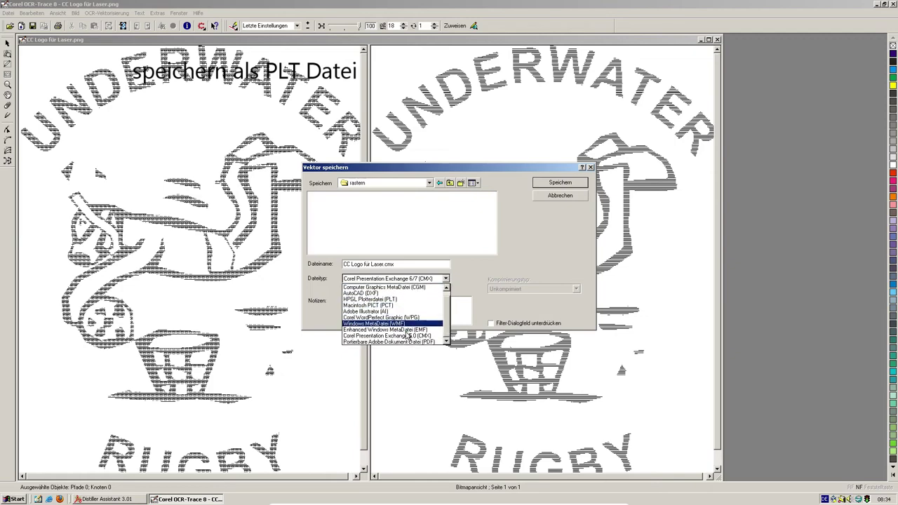
{"action": "left_click", "coordinate": [407, 300]}
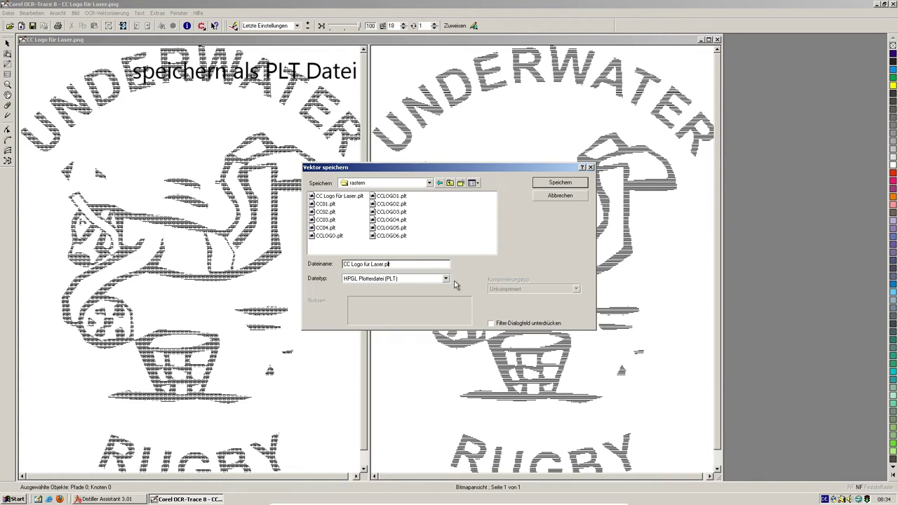
{"action": "key", "text": "shift+Home"}
{"action": "type", "text": "Log"}
{"action": "left_click", "coordinate": [550, 184]}
{"action": "left_click", "coordinate": [482, 313]}
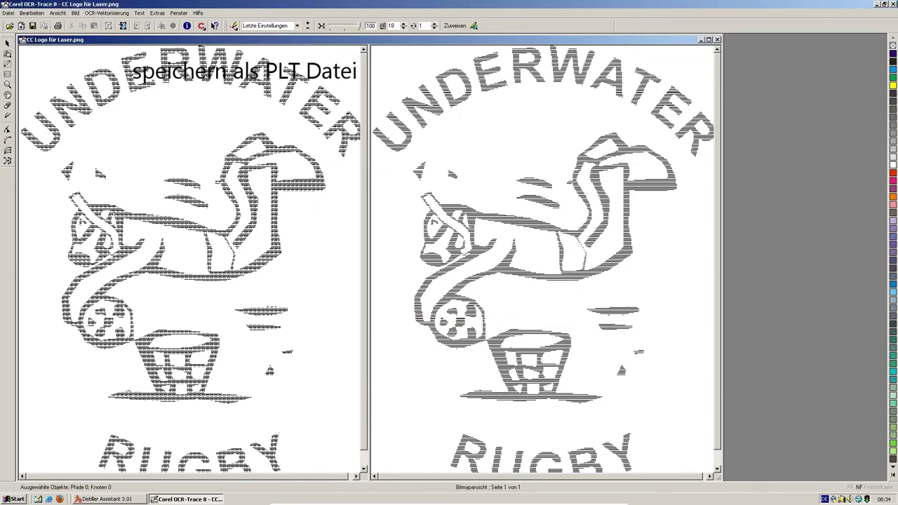
Step: Minimize OCR-Trace and launch CorelDRAW from the desktop
{"action": "left_click", "coordinate": [877, 5]}
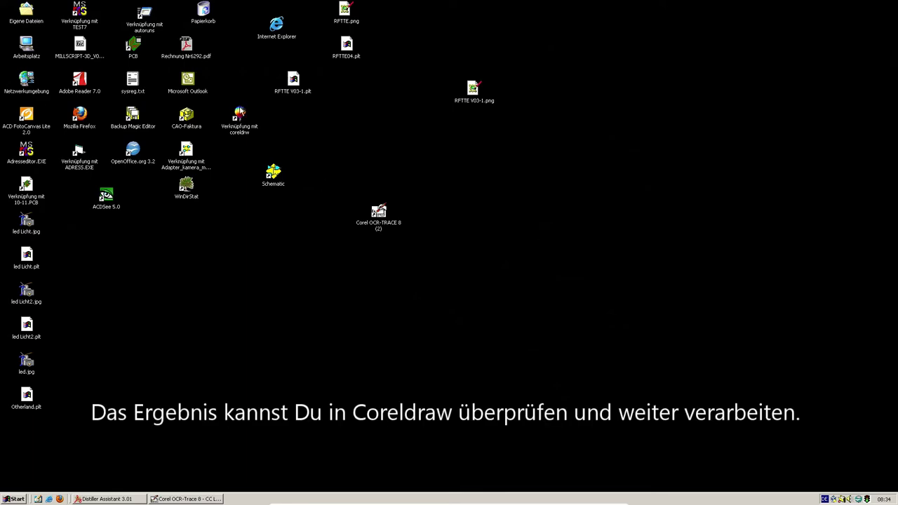
{"action": "left_click", "coordinate": [240, 114]}
{"action": "double_click", "coordinate": [240, 113]}
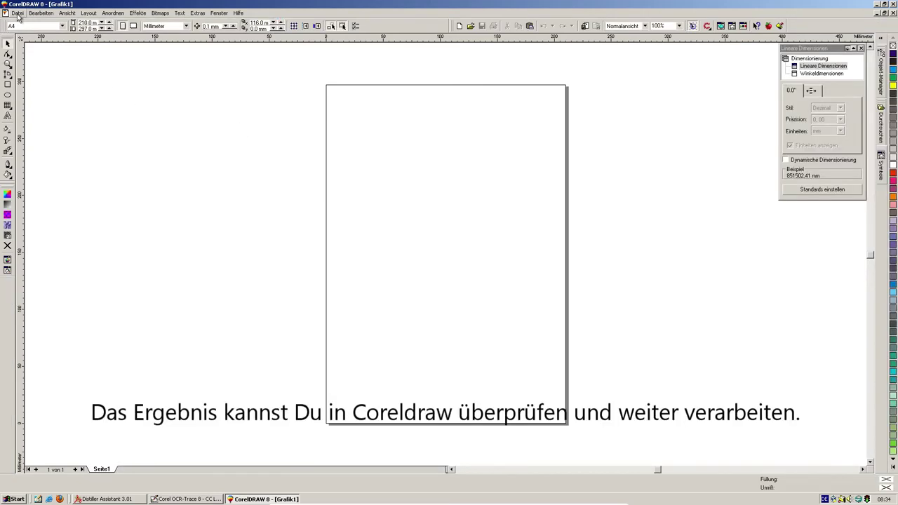
Step: Open Logo.plt in CorelDRAW, accepting the default HPGL import options
{"action": "left_click", "coordinate": [18, 13]}
{"action": "left_click", "coordinate": [28, 34]}
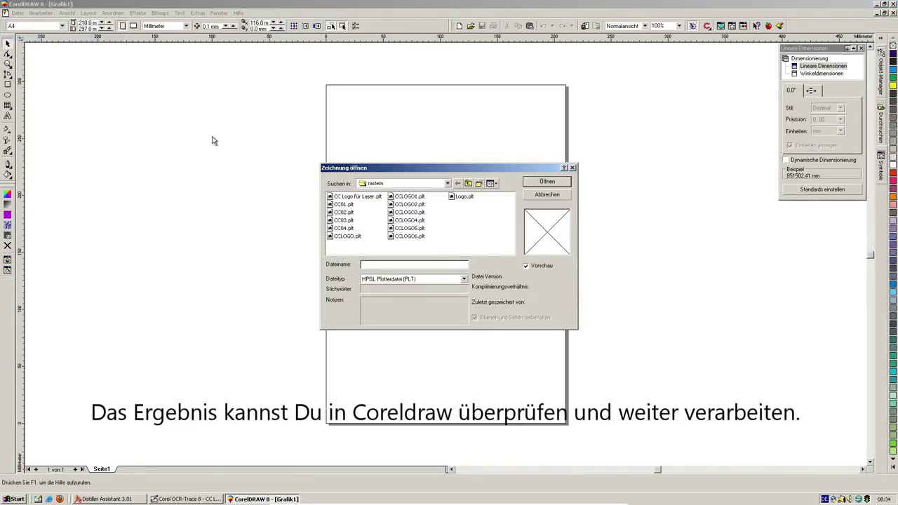
{"action": "left_click", "coordinate": [463, 197]}
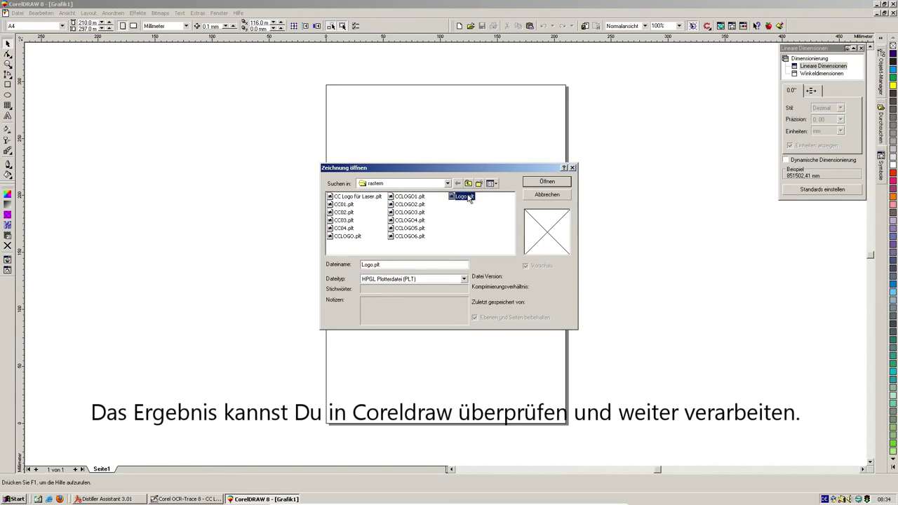
{"action": "left_click", "coordinate": [545, 182]}
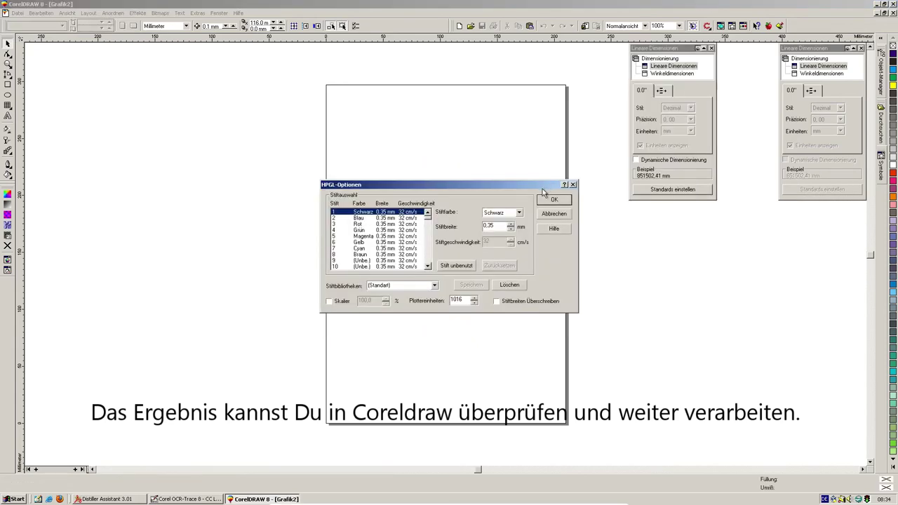
{"action": "left_click", "coordinate": [548, 201]}
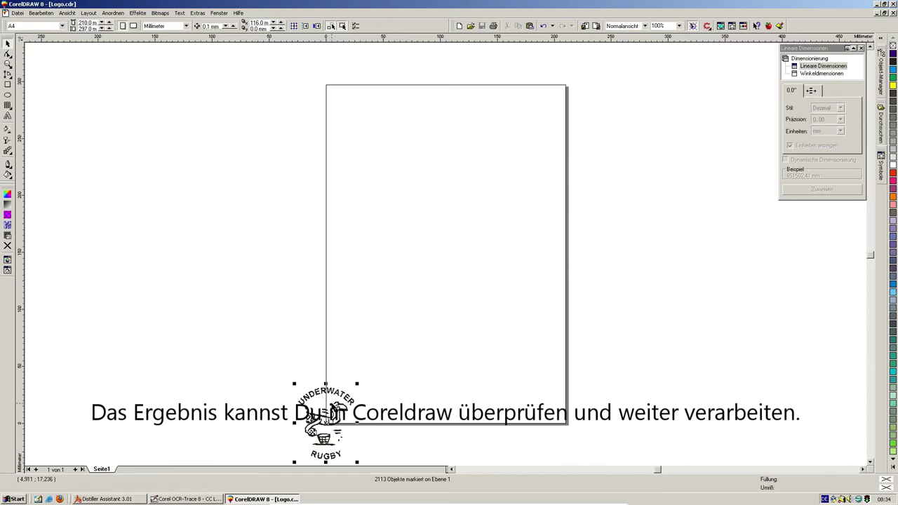
Step: Undo the stray curve change, select all, and drag the logo to the top of the page
{"action": "key", "text": "Tab"}
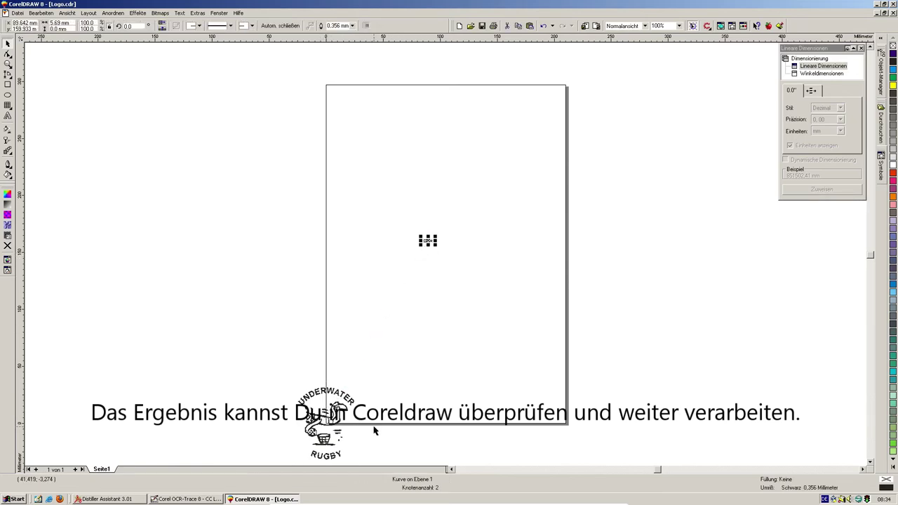
{"action": "key", "text": "ctrl+z"}
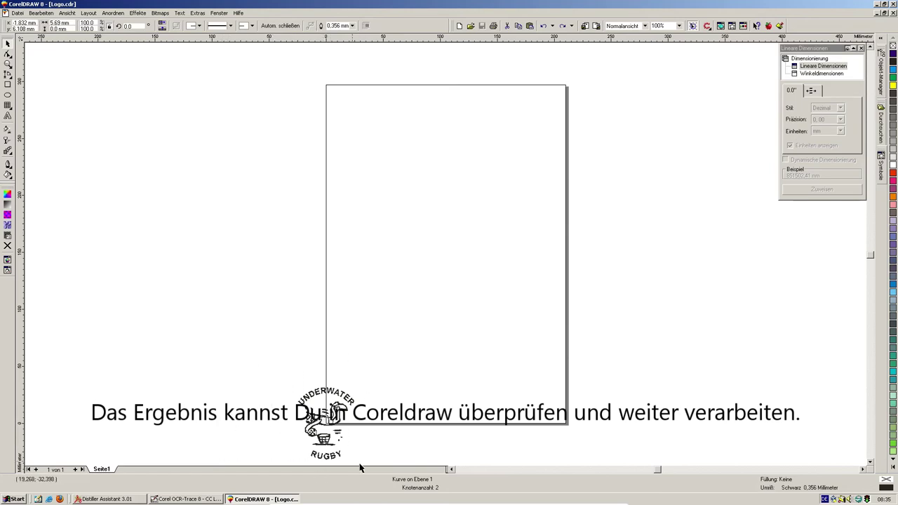
{"action": "scroll", "coordinate": [411, 427], "scroll_direction": "down", "scroll_amount": 2}
{"action": "key", "text": "ctrl+a"}
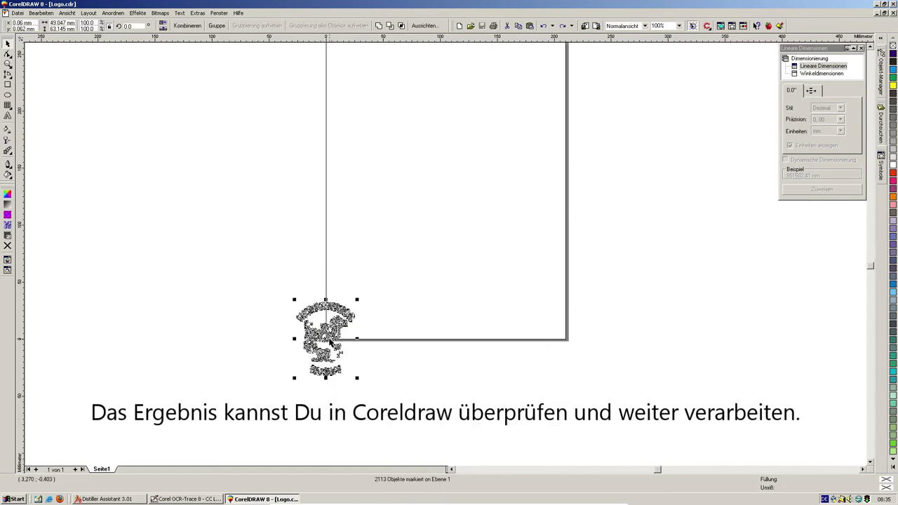
{"action": "left_click_drag", "start_coordinate": [329, 342], "coordinate": [444, 114]}
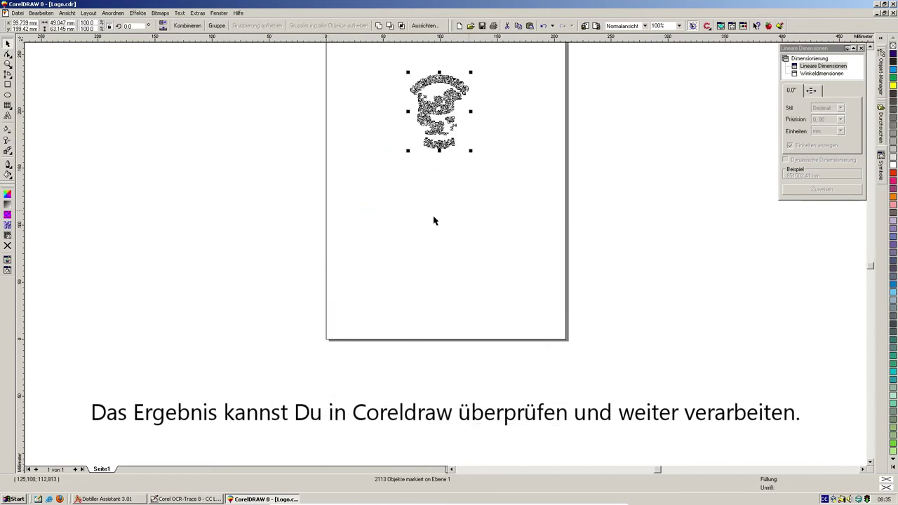
Step: Zoom in on the logo and reselect all its objects
{"action": "left_click", "coordinate": [8, 64]}
{"action": "left_click_drag", "start_coordinate": [373, 63], "coordinate": [504, 182]}
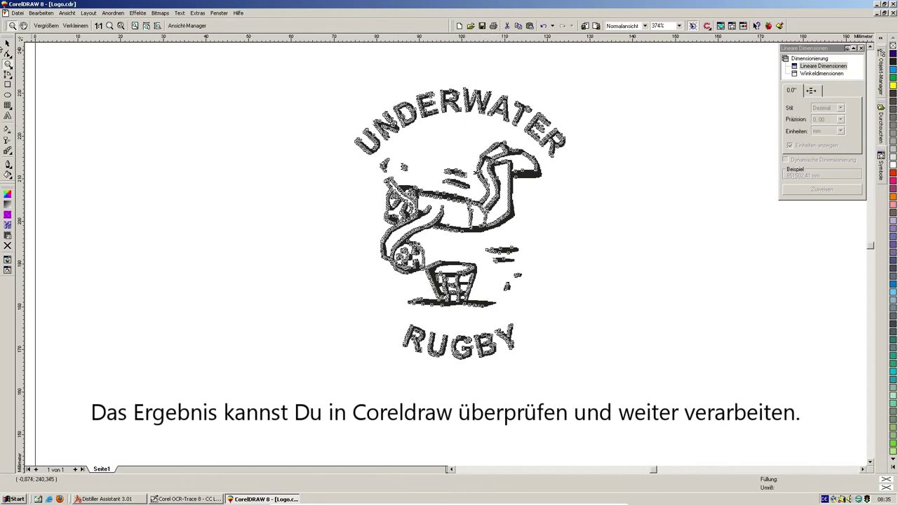
{"action": "left_click", "coordinate": [7, 44]}
{"action": "left_click", "coordinate": [419, 153]}
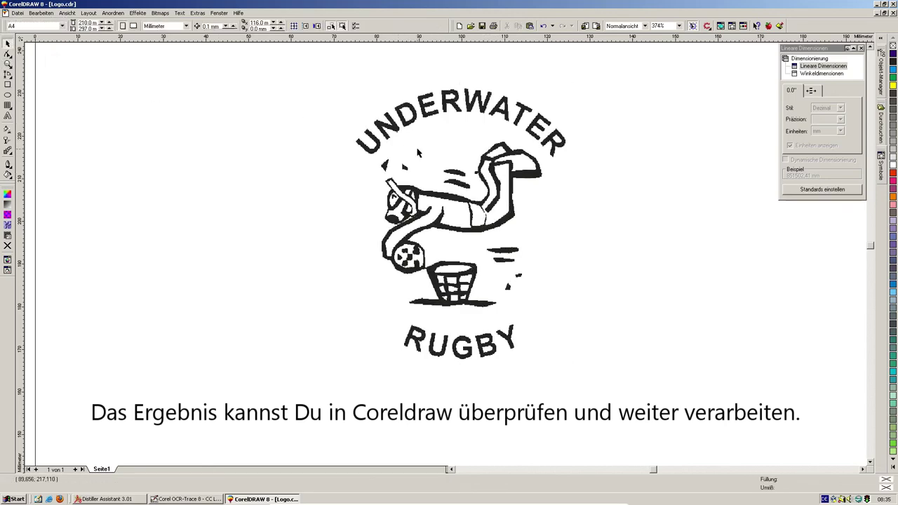
{"action": "left_click_drag", "start_coordinate": [305, 82], "coordinate": [528, 365]}
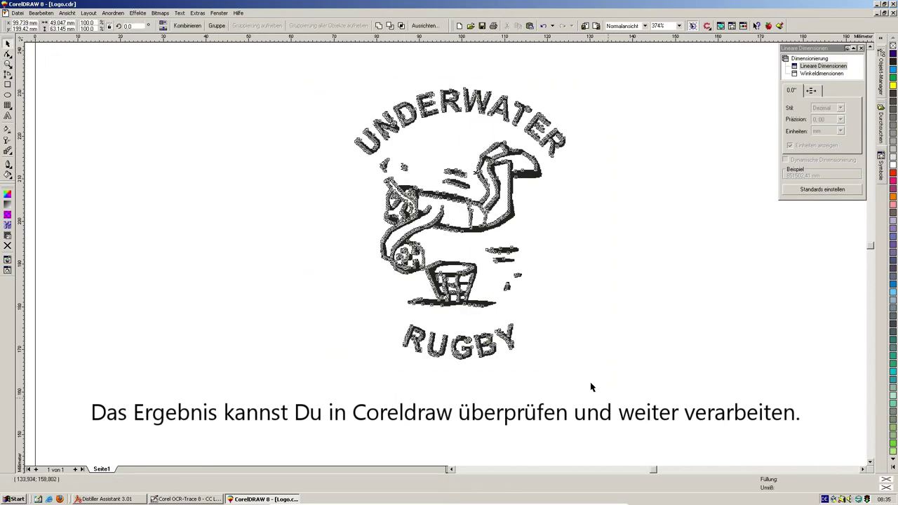
Step: Set the selected logo's outline pen width to 0.01 mm, then deselect it
{"action": "left_click", "coordinate": [7, 165]}
{"action": "left_click", "coordinate": [23, 167]}
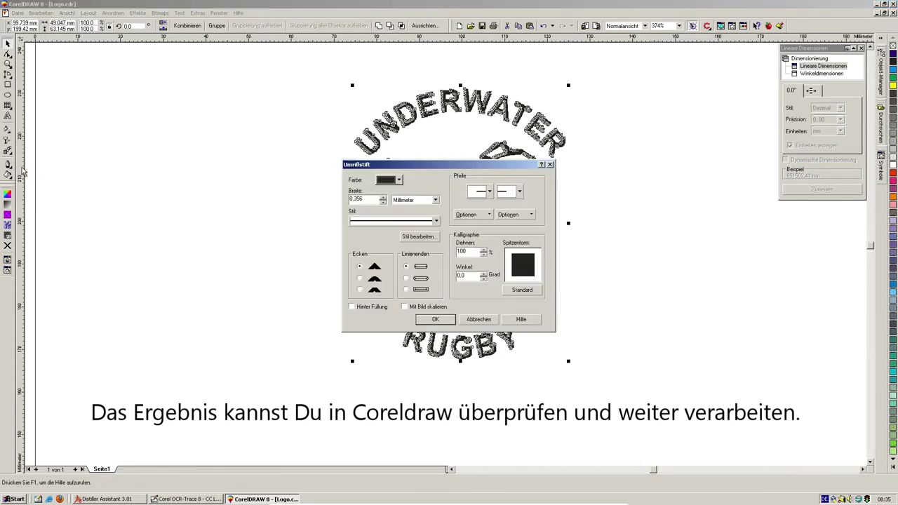
{"action": "double_click", "coordinate": [377, 199]}
{"action": "left_click", "coordinate": [444, 318]}
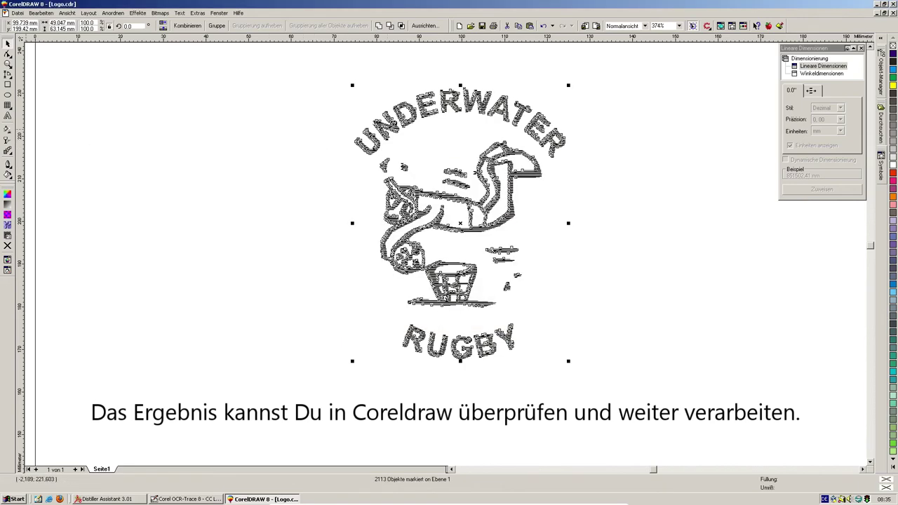
{"action": "left_click", "coordinate": [88, 106]}
{"action": "left_click", "coordinate": [8, 64]}
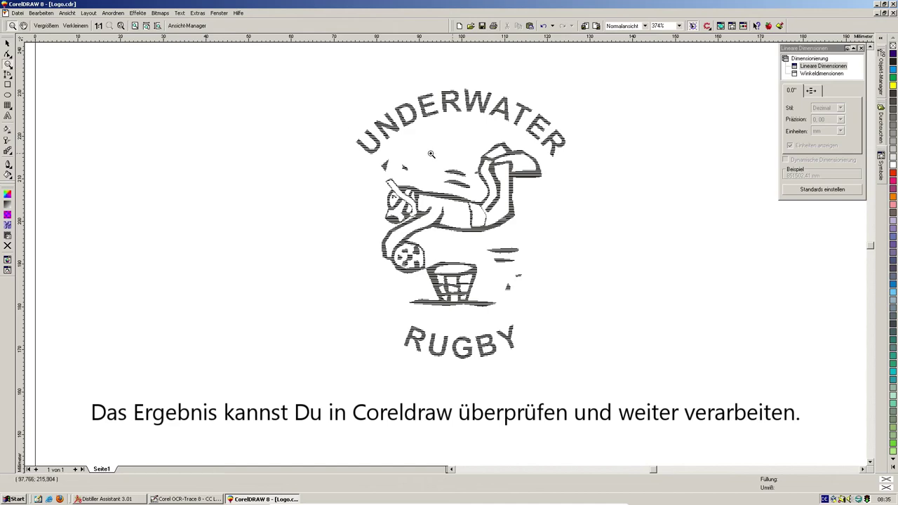
Step: Zoom in on the diver's and swimmer's heads to check the lines, then close CorelDRAW
{"action": "left_click_drag", "start_coordinate": [381, 170], "coordinate": [436, 207]}
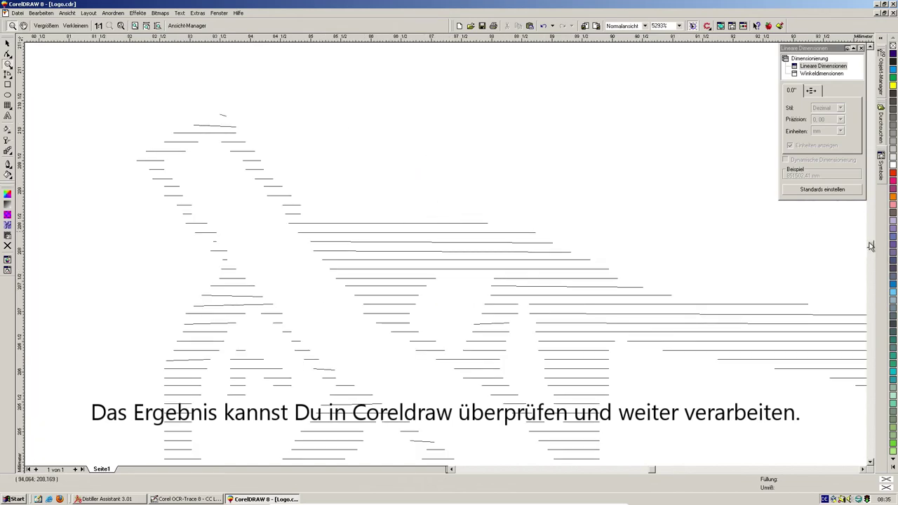
{"action": "left_click_drag", "start_coordinate": [870, 246], "coordinate": [871, 262]}
{"action": "right_click", "coordinate": [520, 273]}
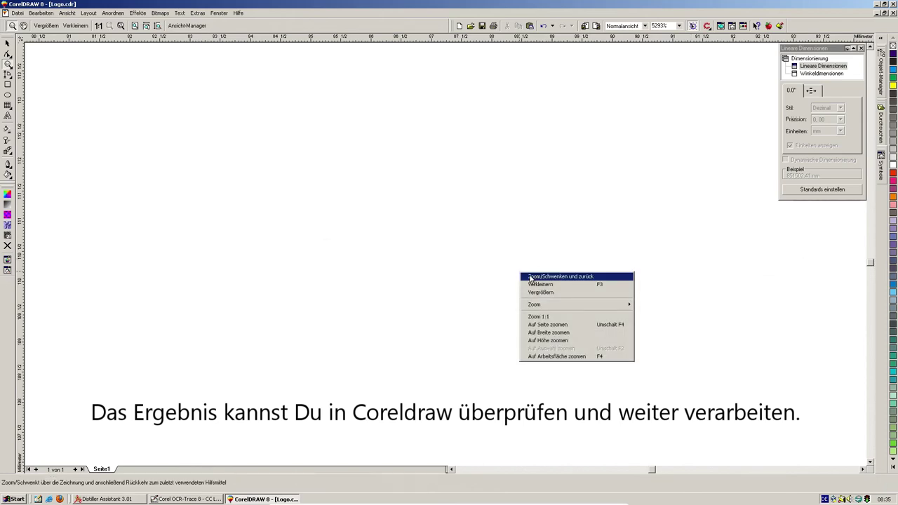
{"action": "left_click", "coordinate": [556, 356]}
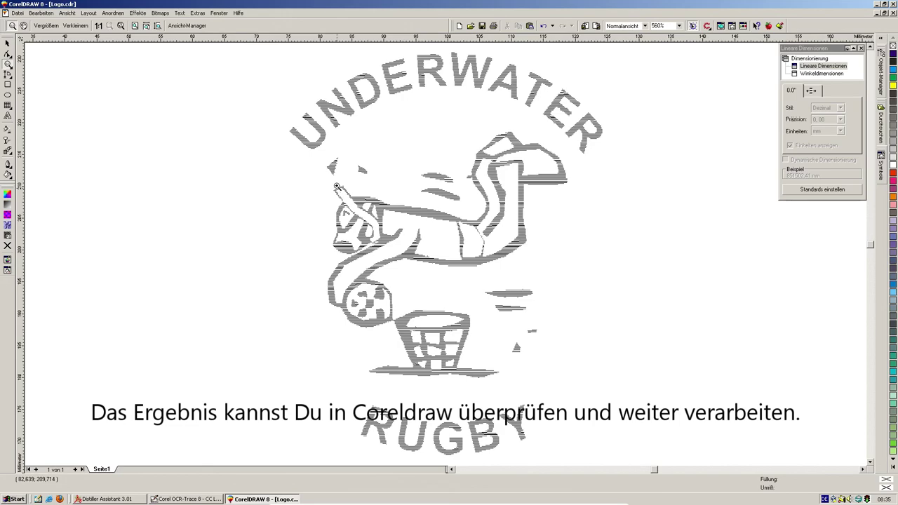
{"action": "left_click_drag", "start_coordinate": [319, 172], "coordinate": [393, 267]}
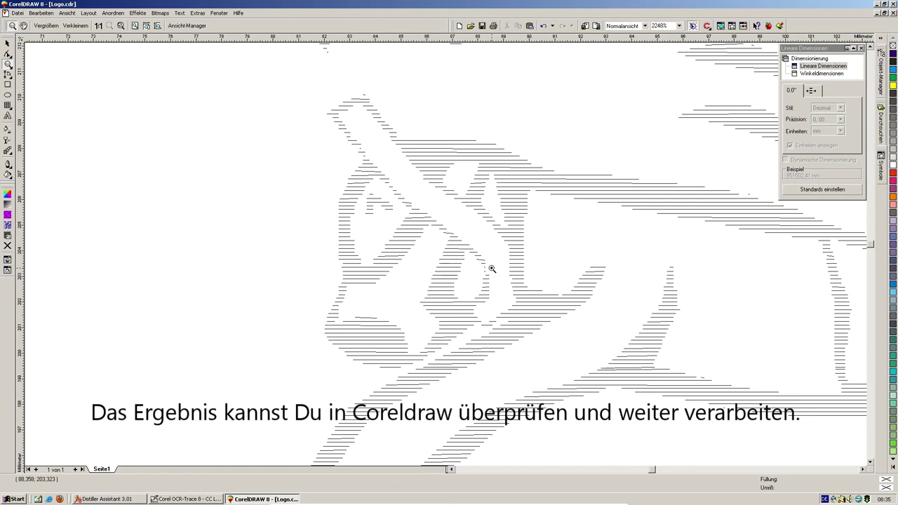
{"action": "left_click", "coordinate": [893, 13]}
{"action": "left_click", "coordinate": [441, 265]}
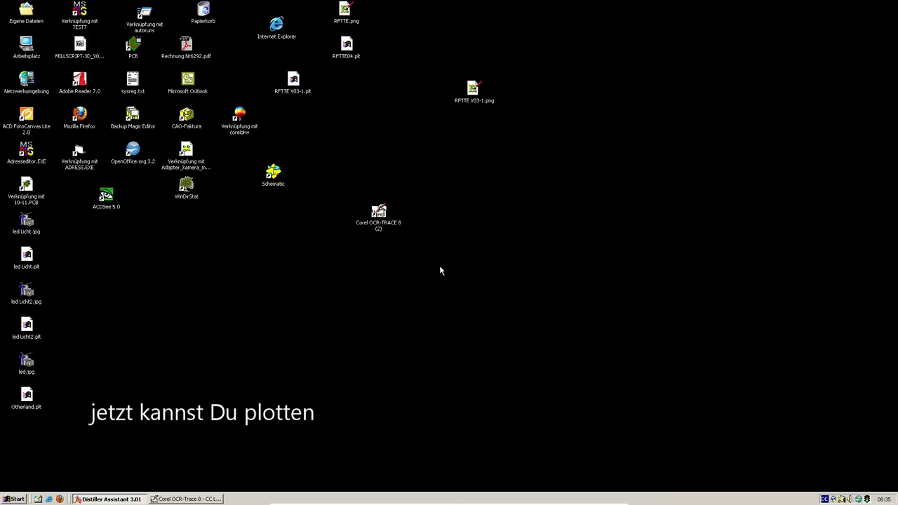